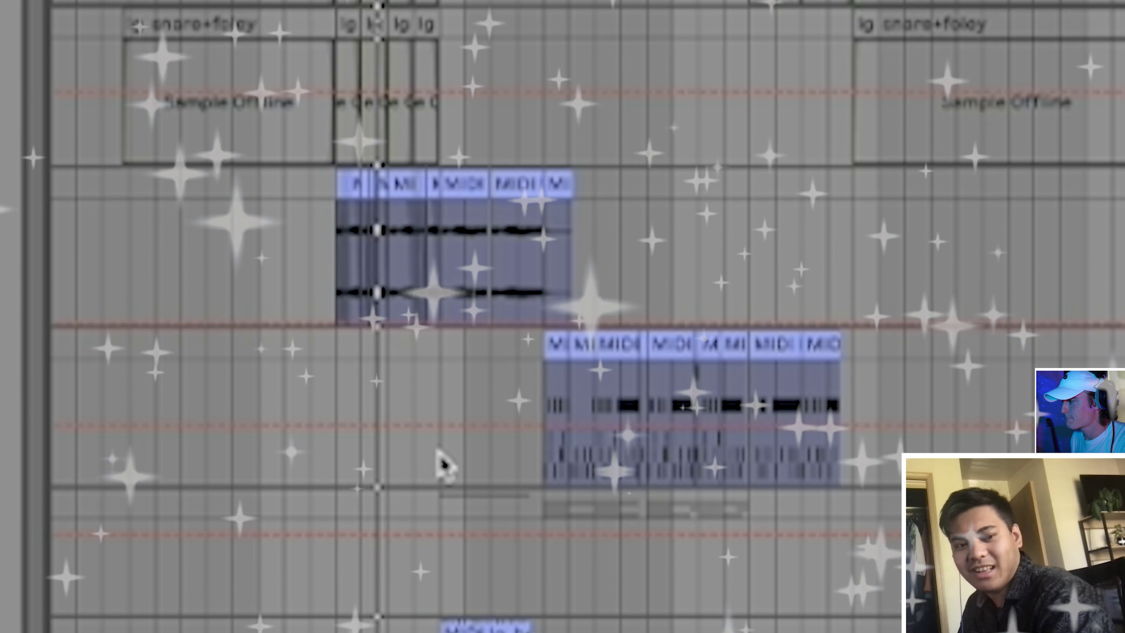
Look through the drop and buildup tracks and set the playback position at the start of the buildup chords clip
click(440, 461)
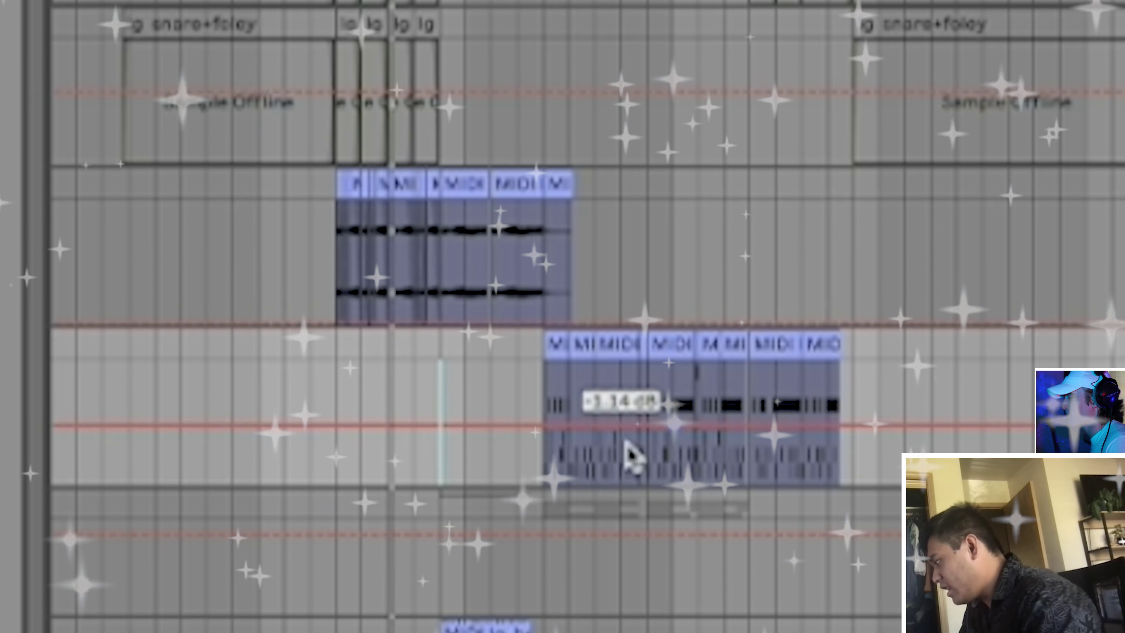
scroll(565, 502, down, 1)
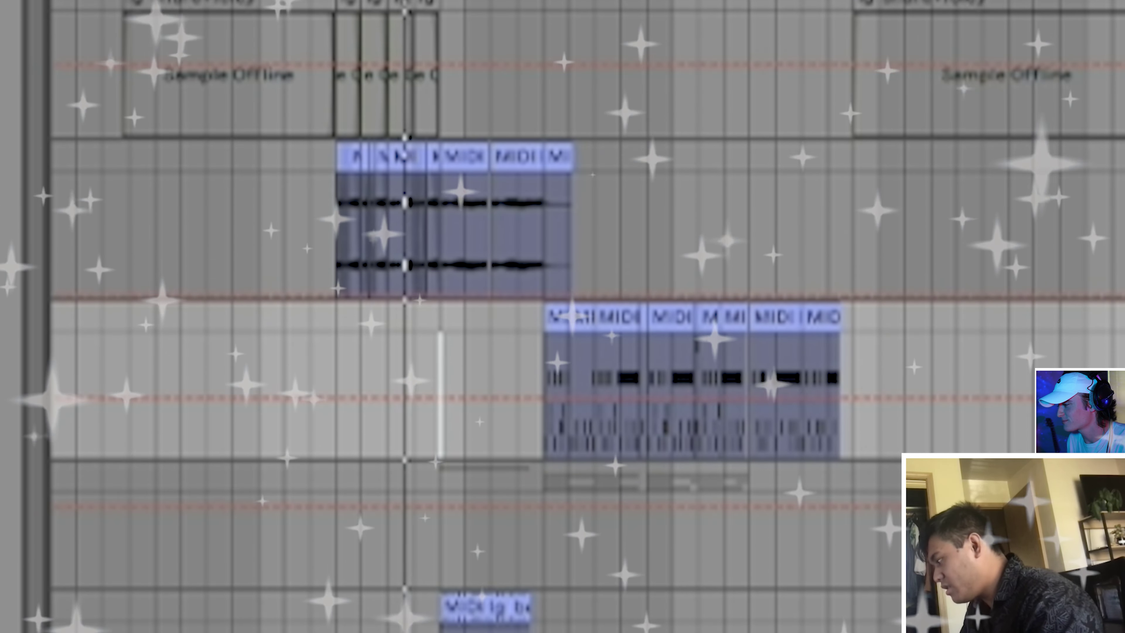
scroll(757, 495, down, 10)
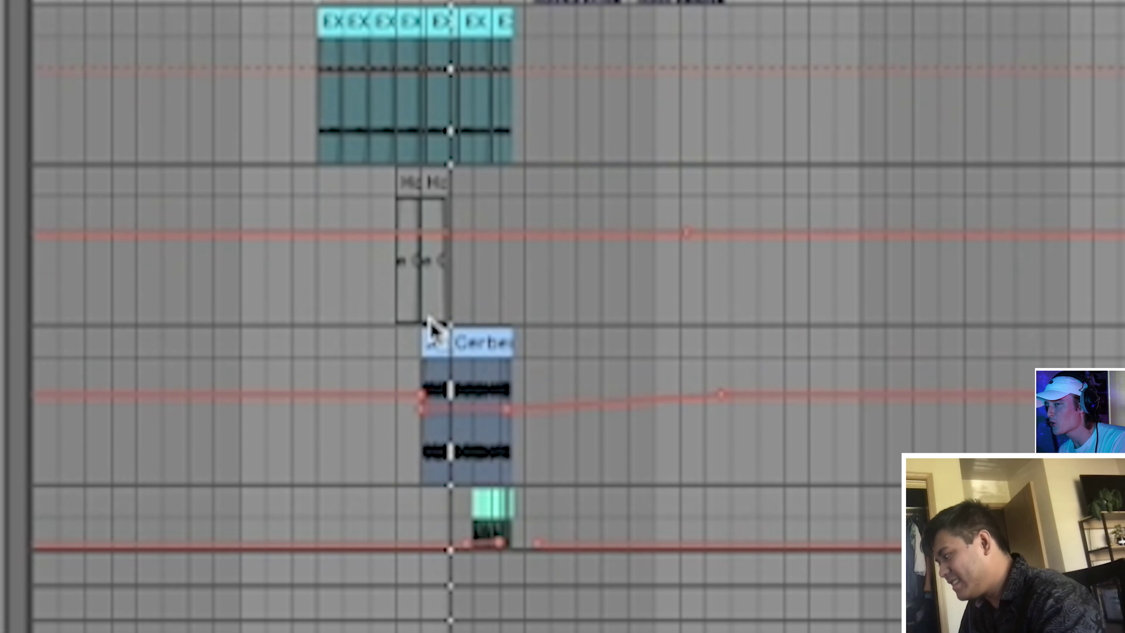
scroll(502, 314, down, 10)
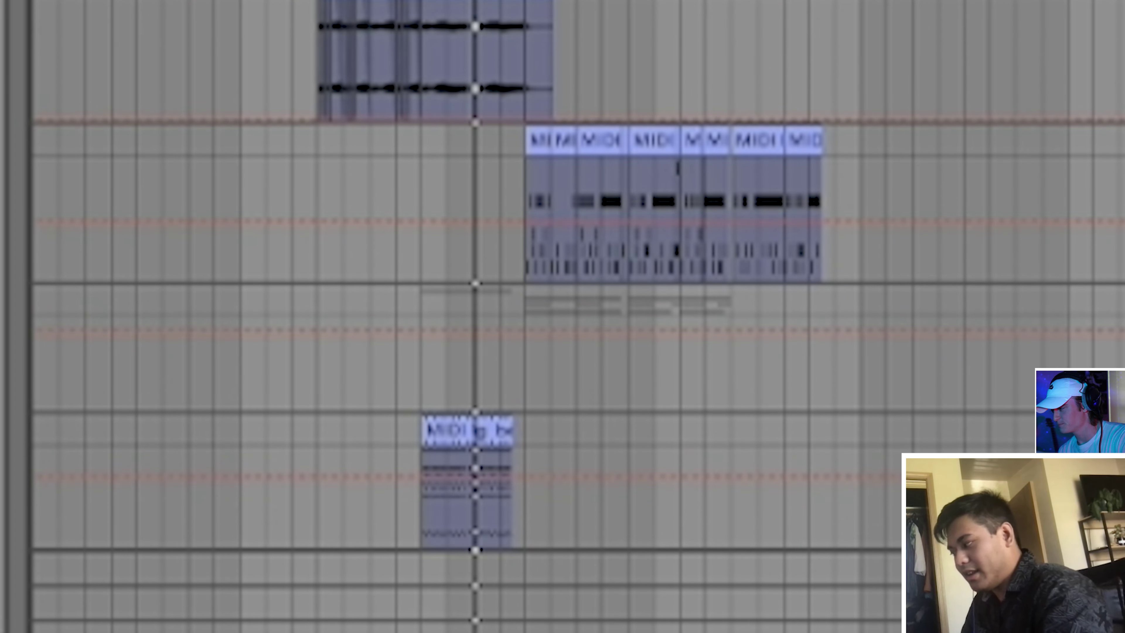
click(433, 390)
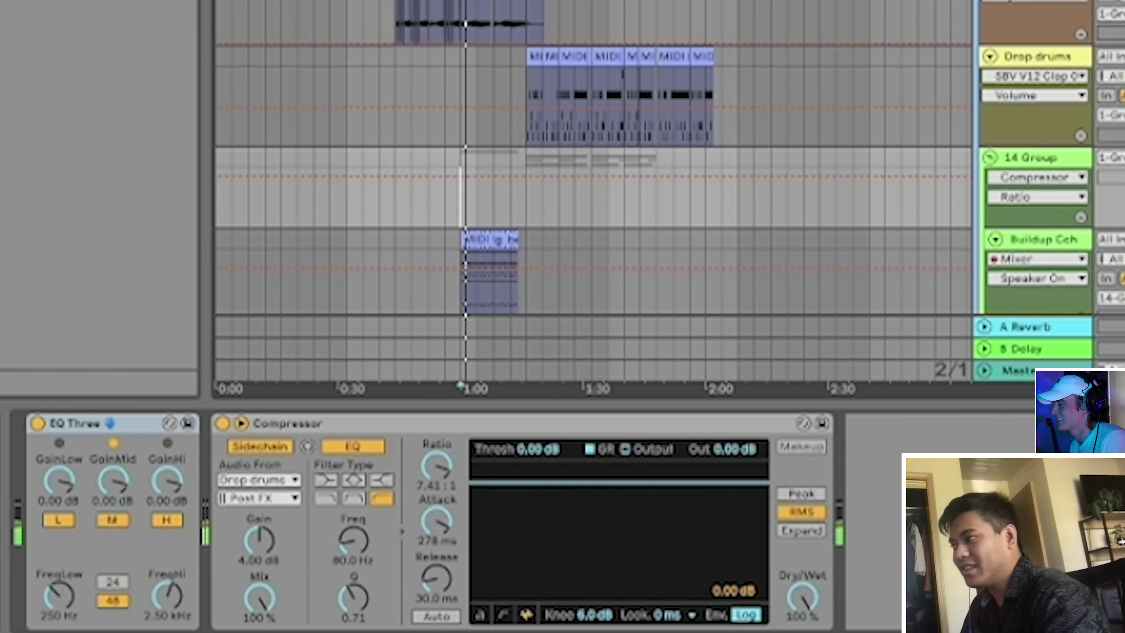
Show the devices on the buildup chords track and view its Synplant instrument with the ME Grand Reed preset
click(1081, 243)
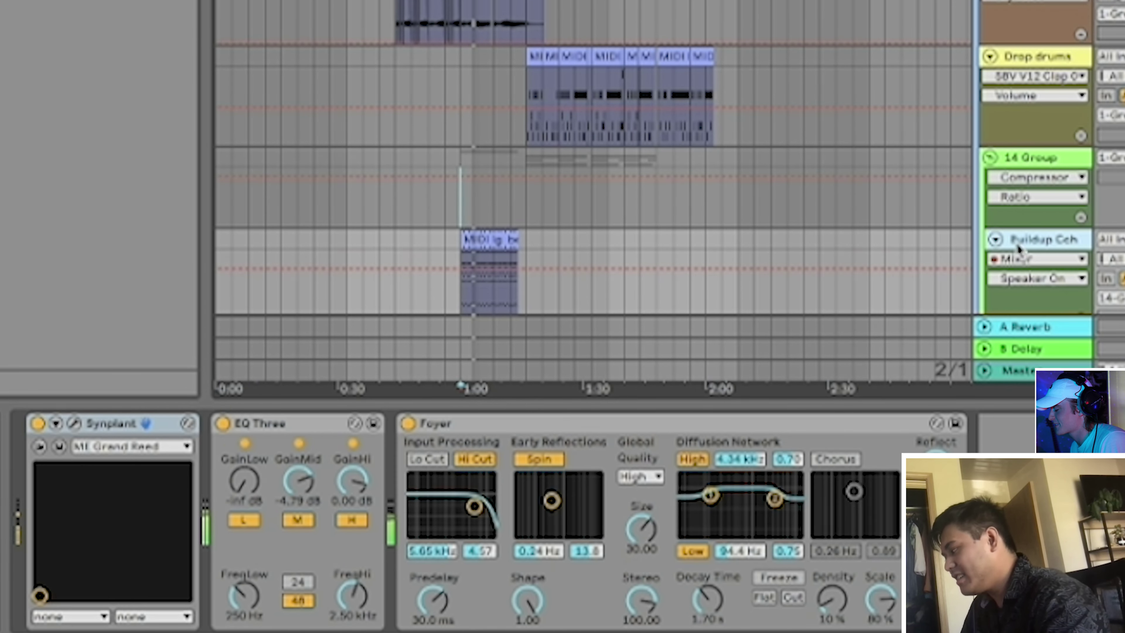
key(space)
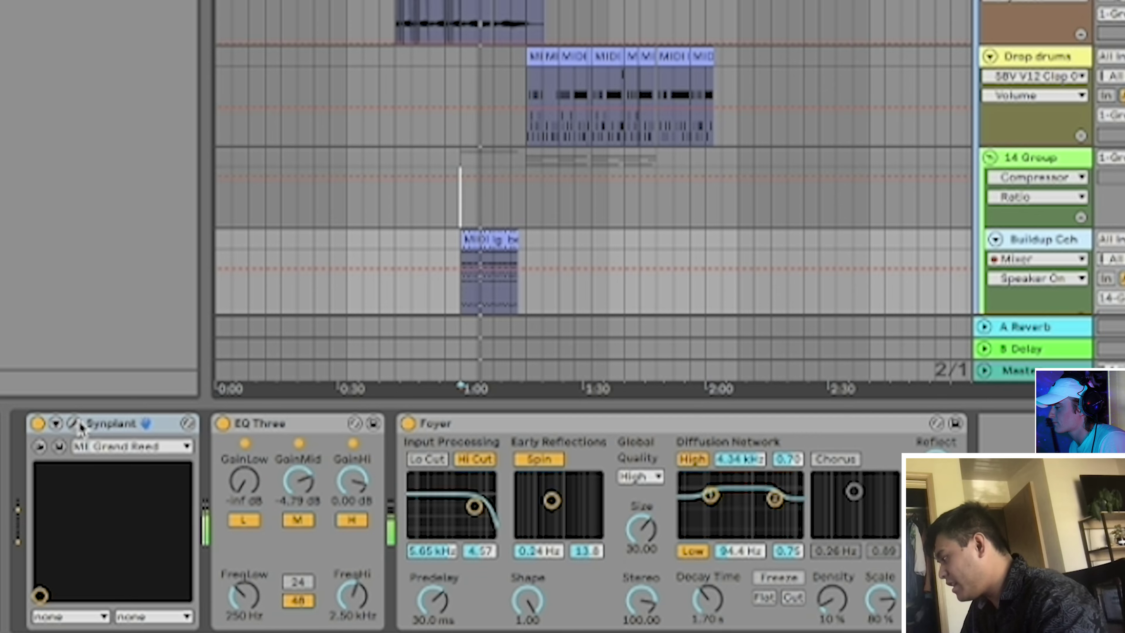
click(78, 424)
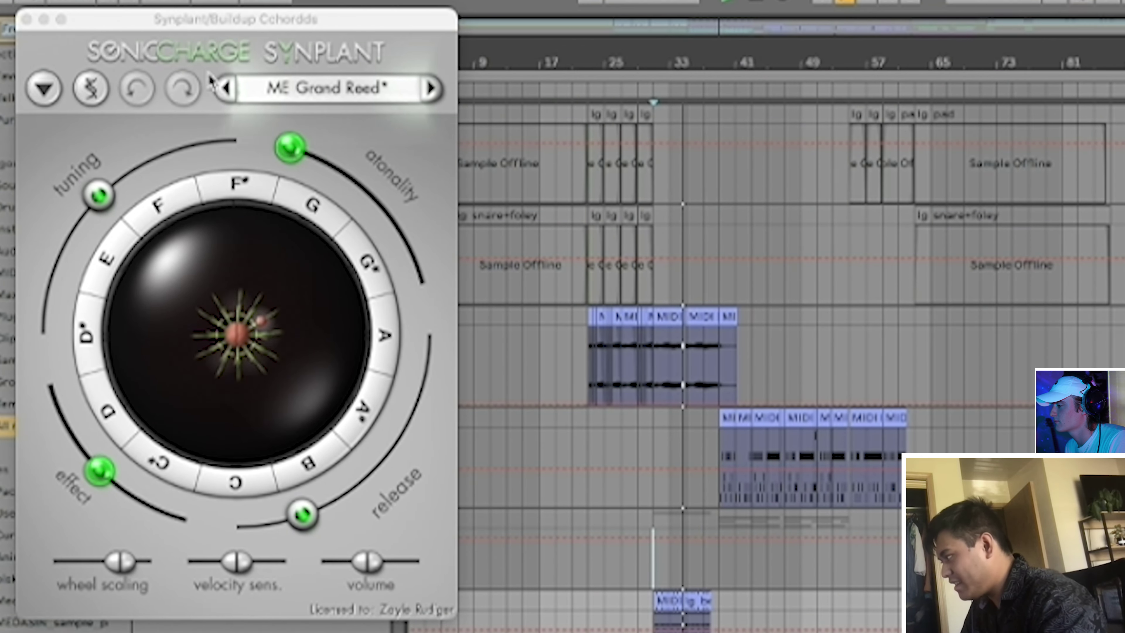
key(super+alt+p)
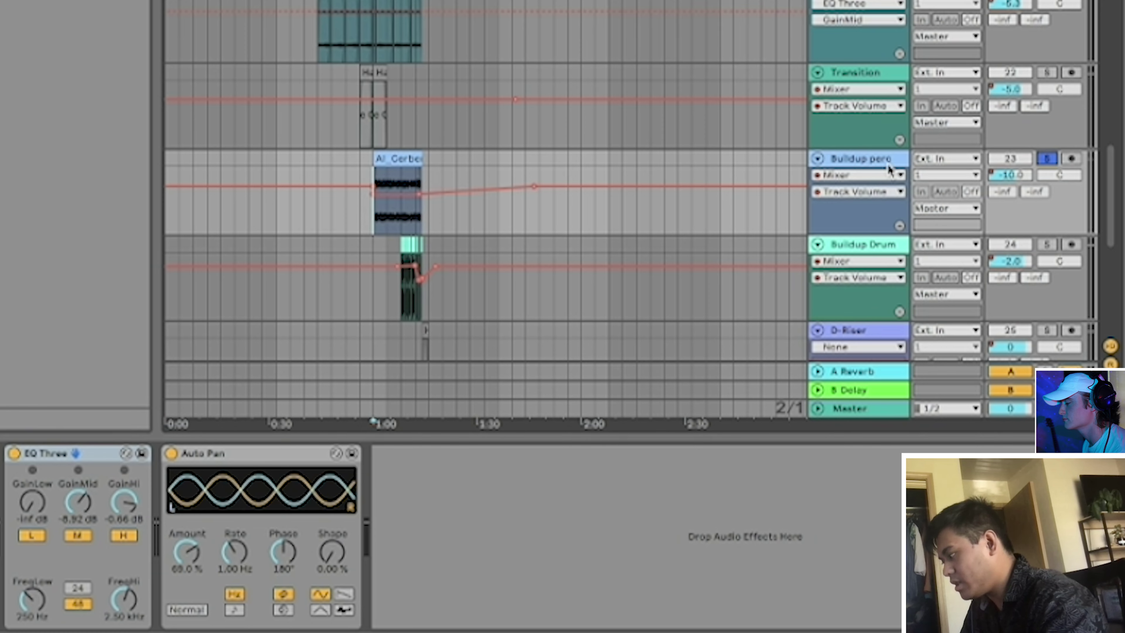
Listen to the soloed Buildup perc track and to the Buildup Drum track on its own
key(space)
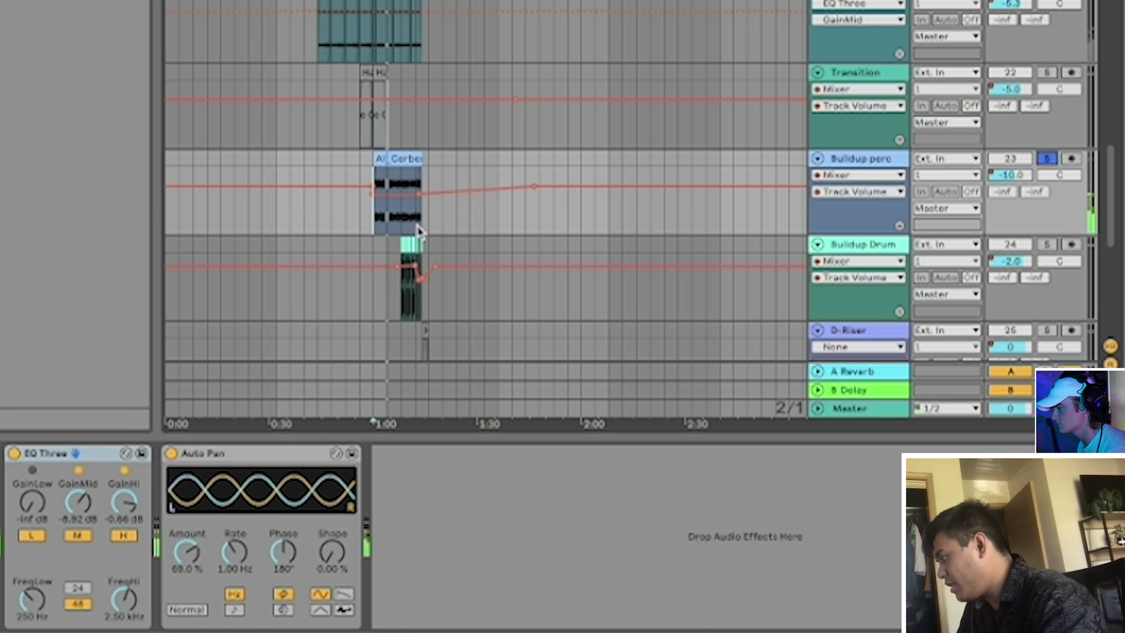
click(418, 315)
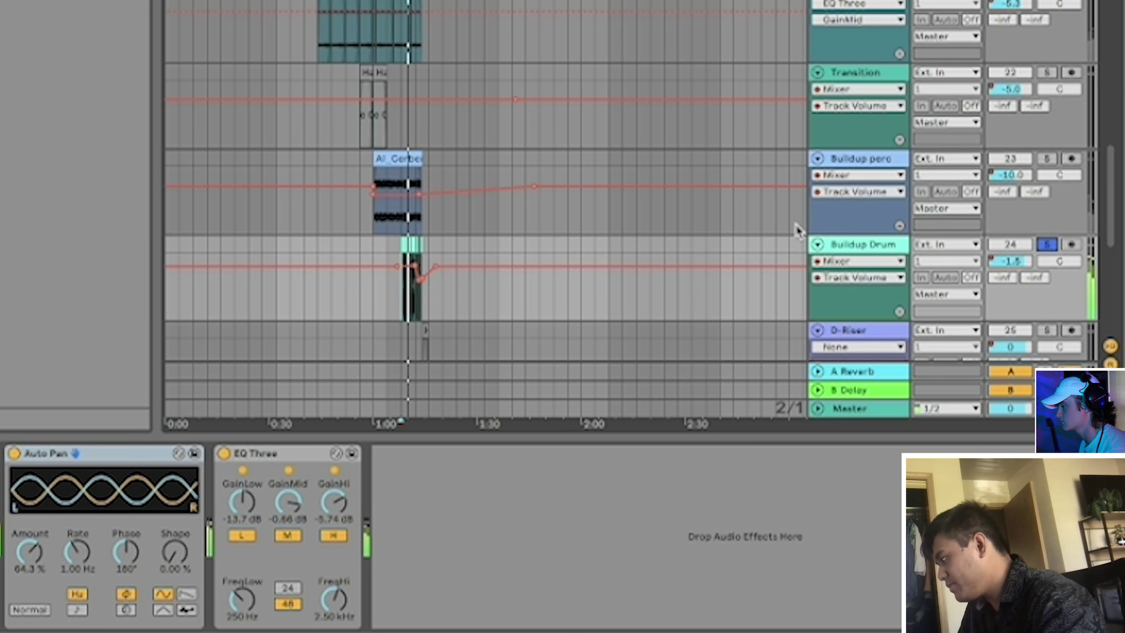
Solo the Pad 1 track and play it from the start of its first clip with its devices shown
scroll(602, 156, up, 5)
scroll(434, 168, up, 5)
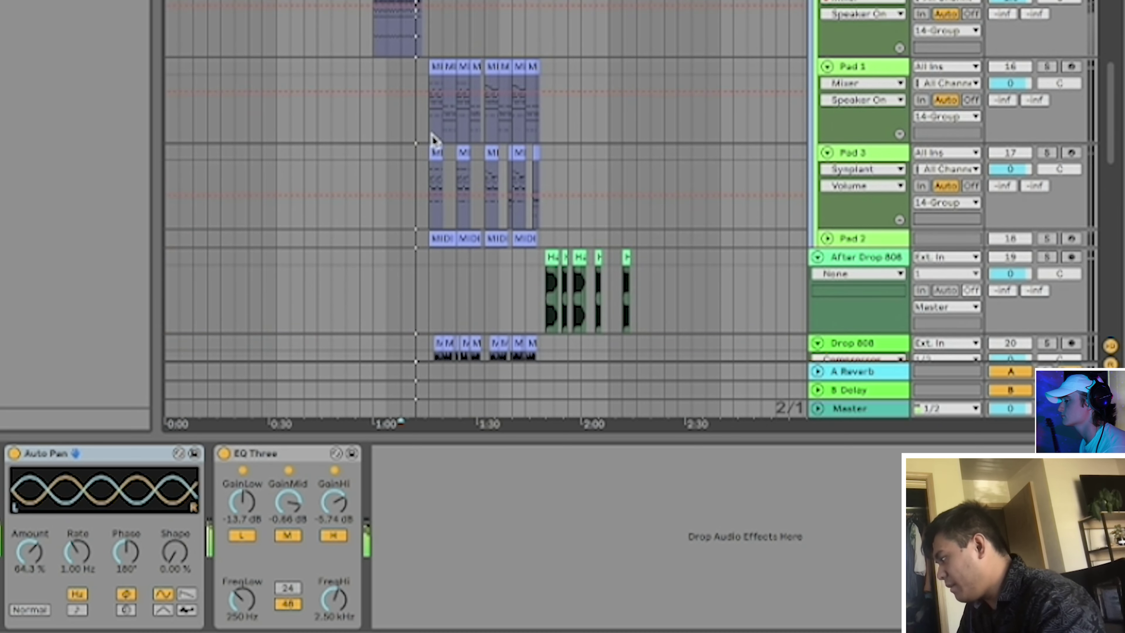
click(433, 140)
scroll(650, 129, up, 5)
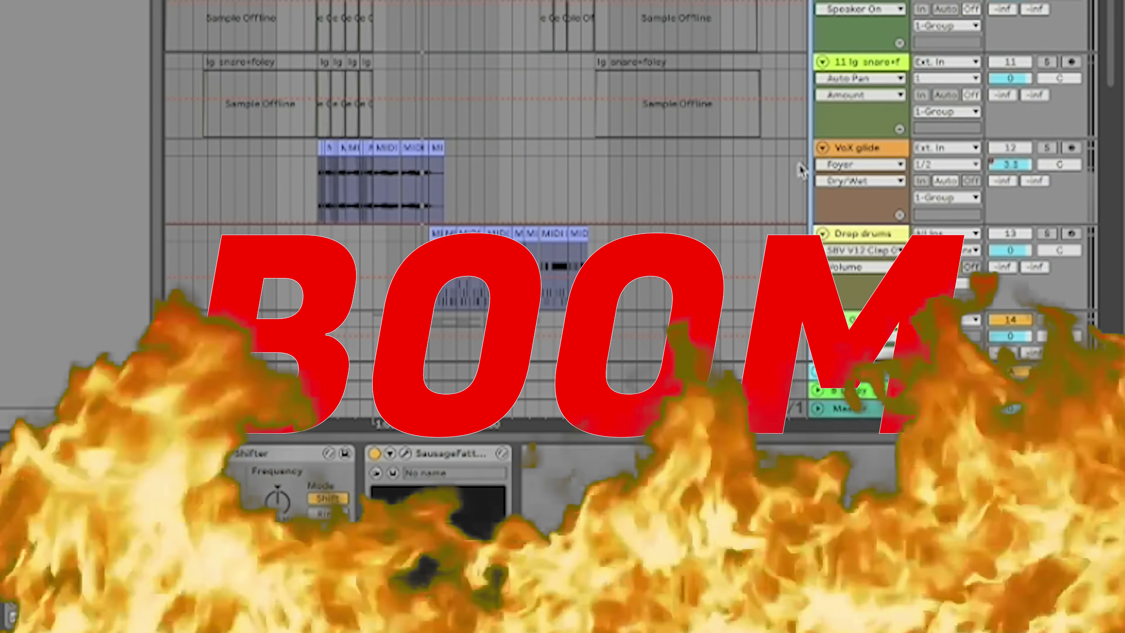
scroll(658, 183, down, 5)
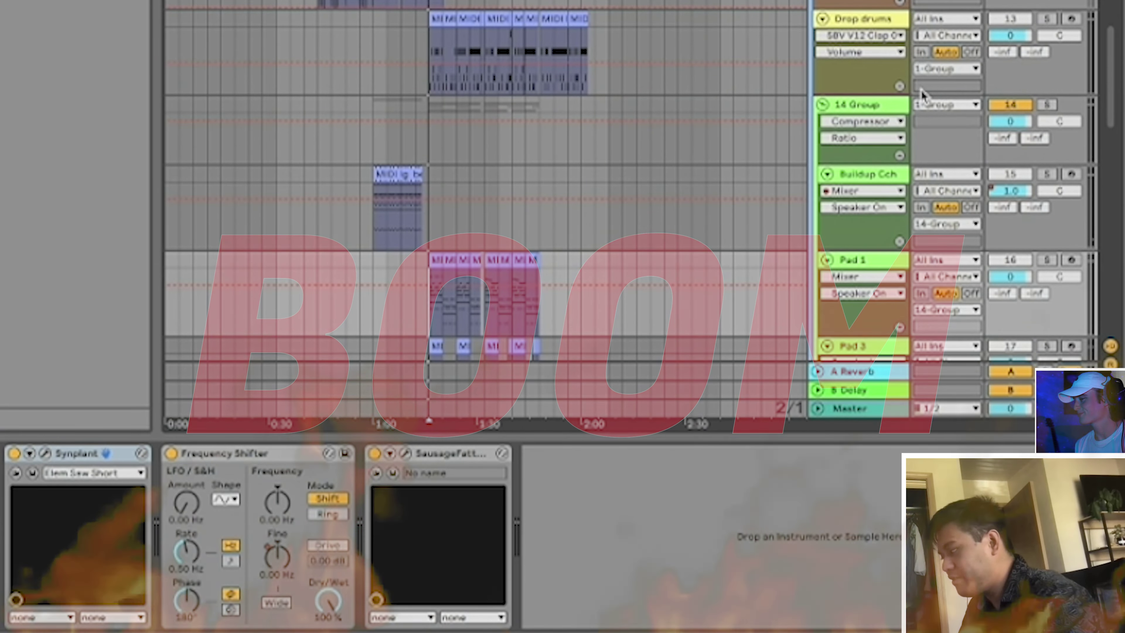
scroll(648, 189, down, 5)
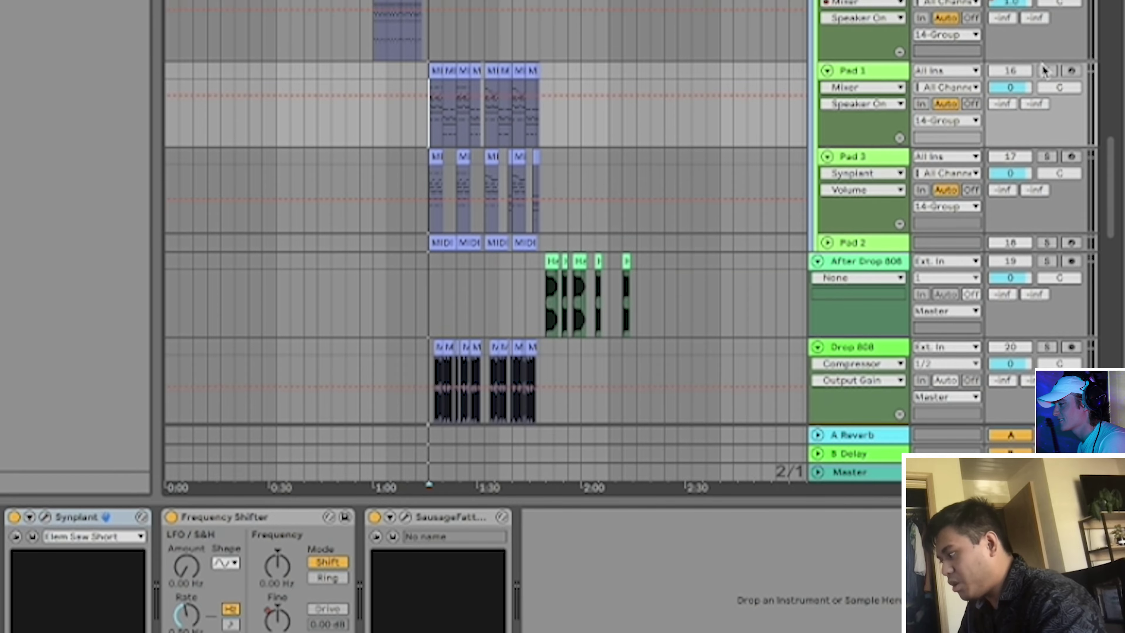
click(1046, 70)
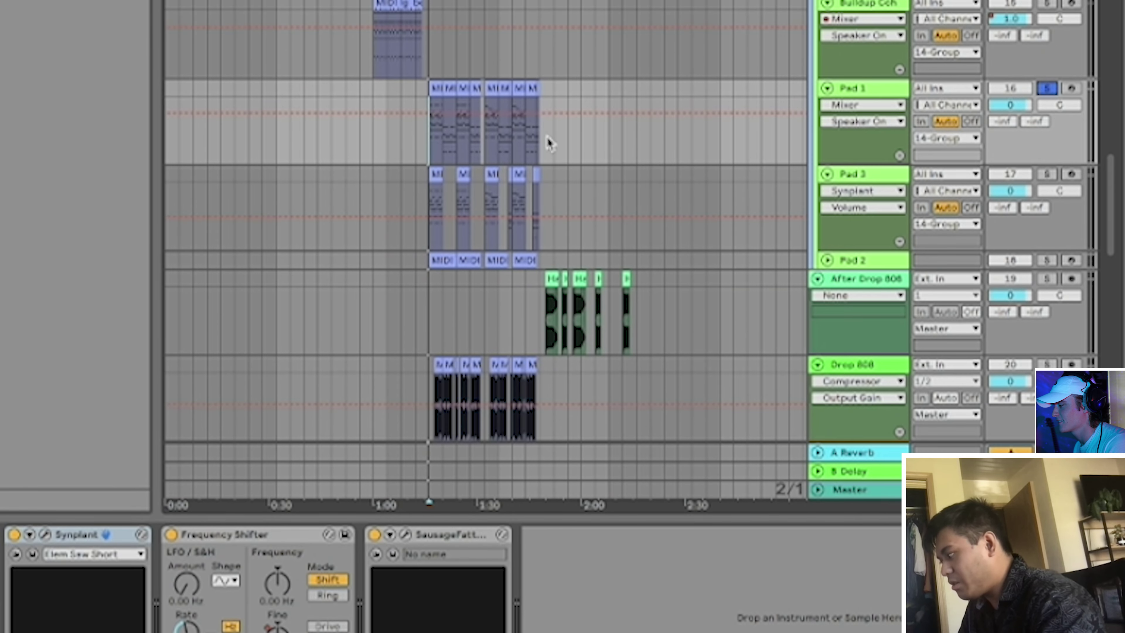
click(872, 91)
key(space)
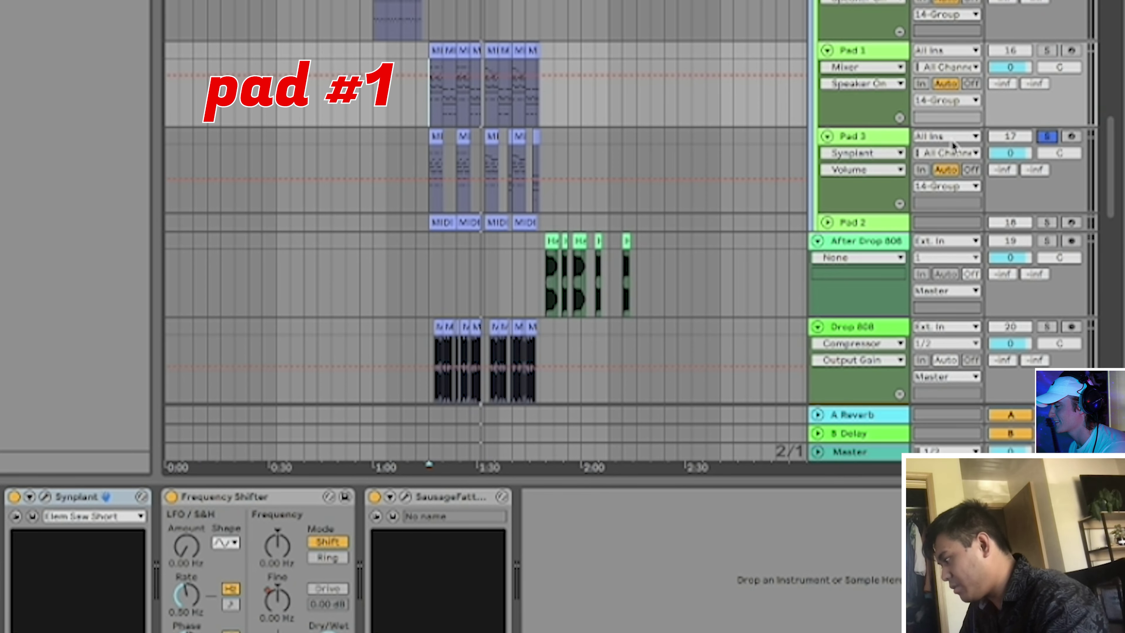
Show the devices on the soloed Pad 3 track and listen to it from the start of the drop
click(895, 140)
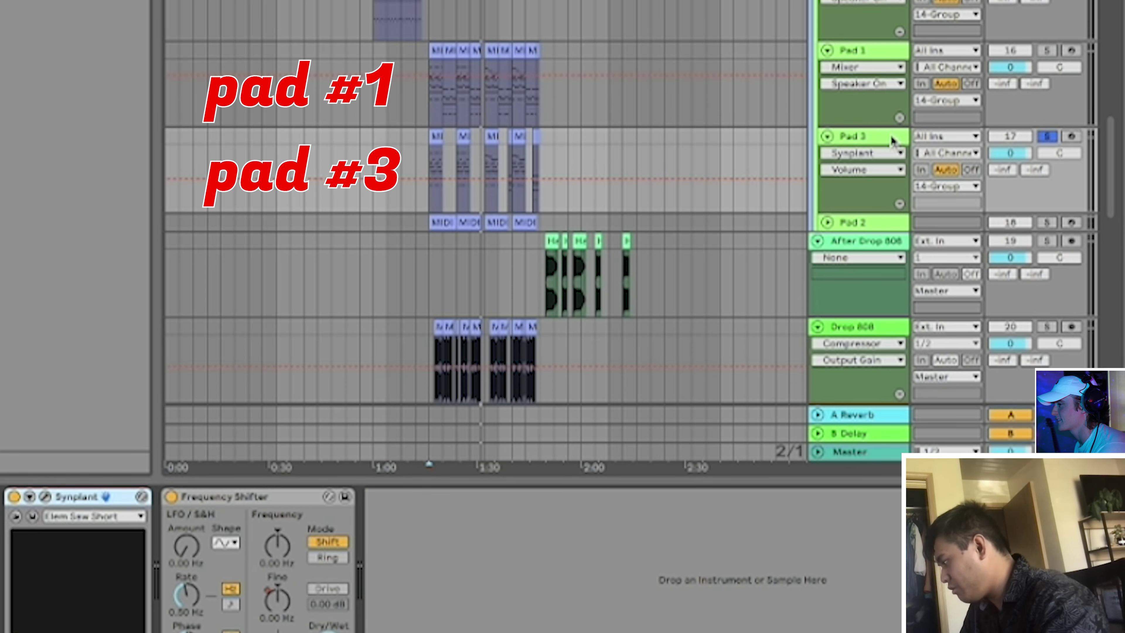
scroll(880, 145, down, 3)
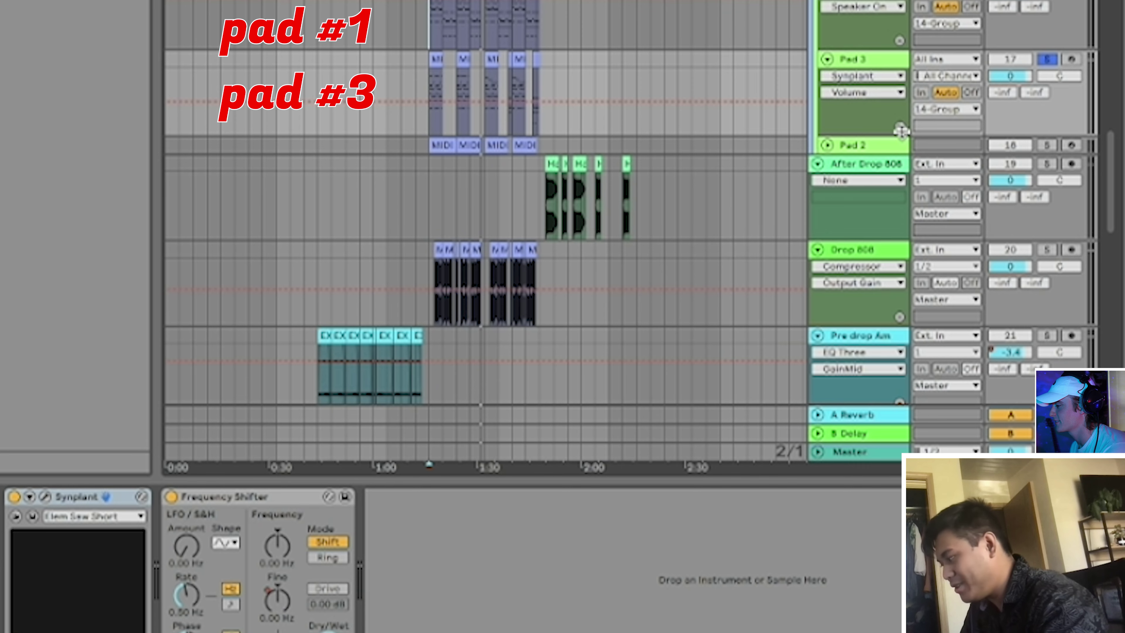
key(space)
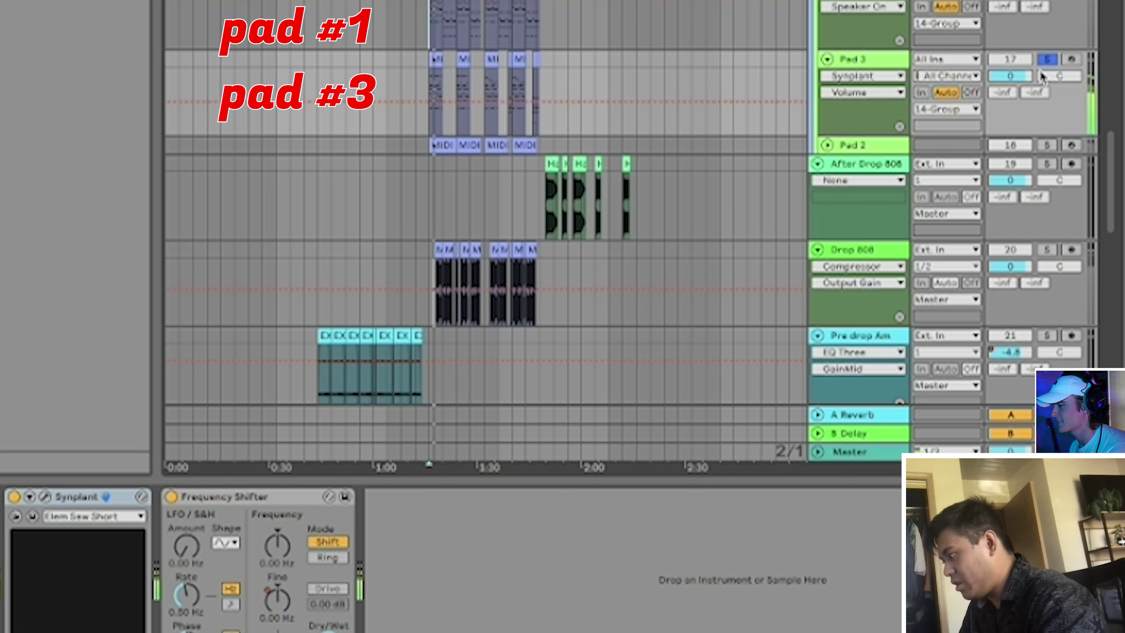
Solo the Pad 2 track and listen to it on its own with its devices shown
click(1047, 145)
click(602, 146)
scroll(575, 213, down, 1)
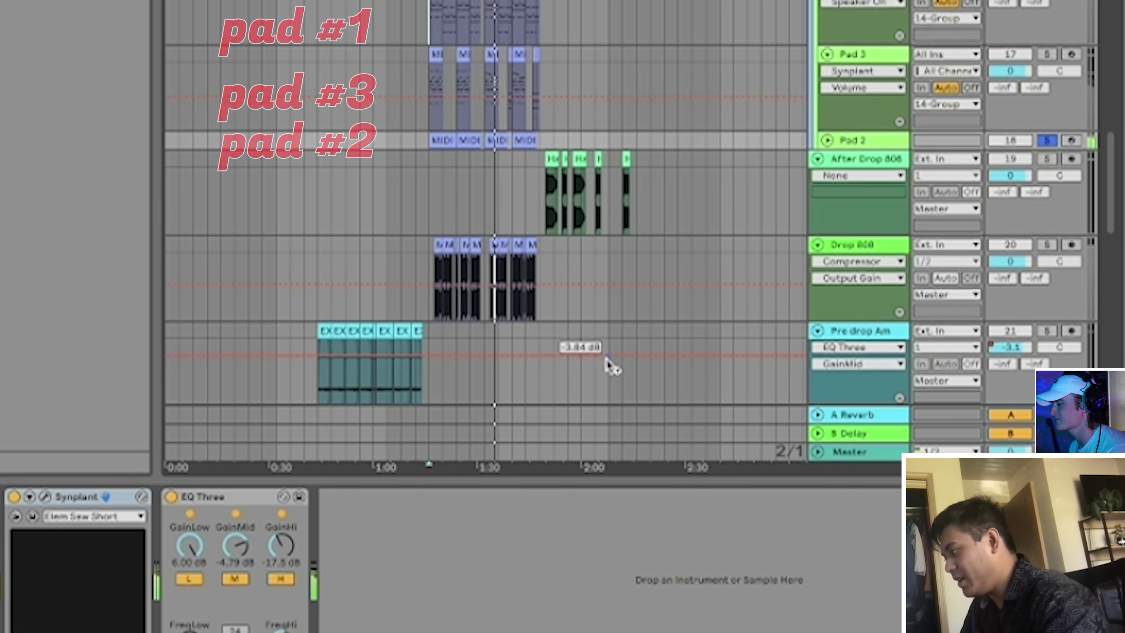
Set the playback position at the start of the drop and review the Drop drums track soloed
scroll(537, 321, up, 2)
click(427, 226)
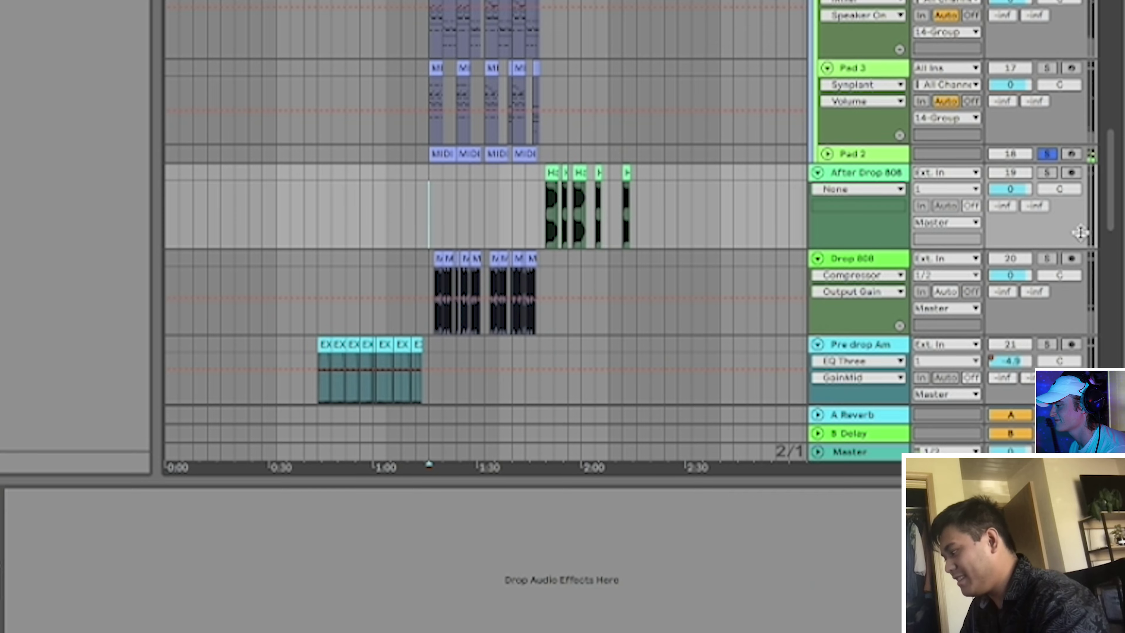
scroll(427, 226, up, 10)
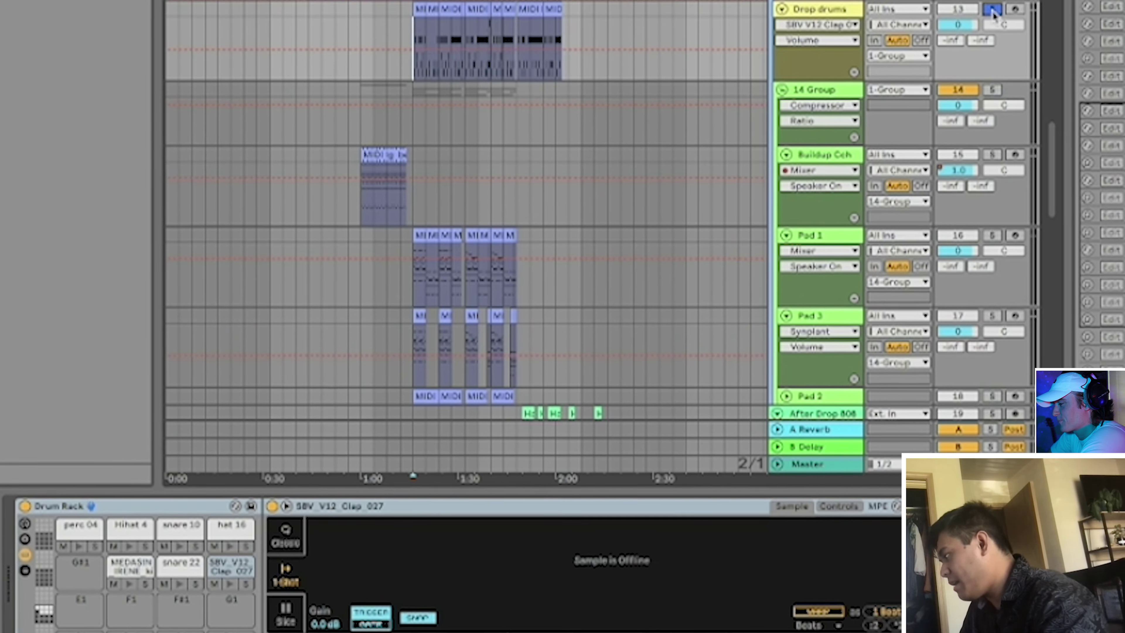
click(960, 34)
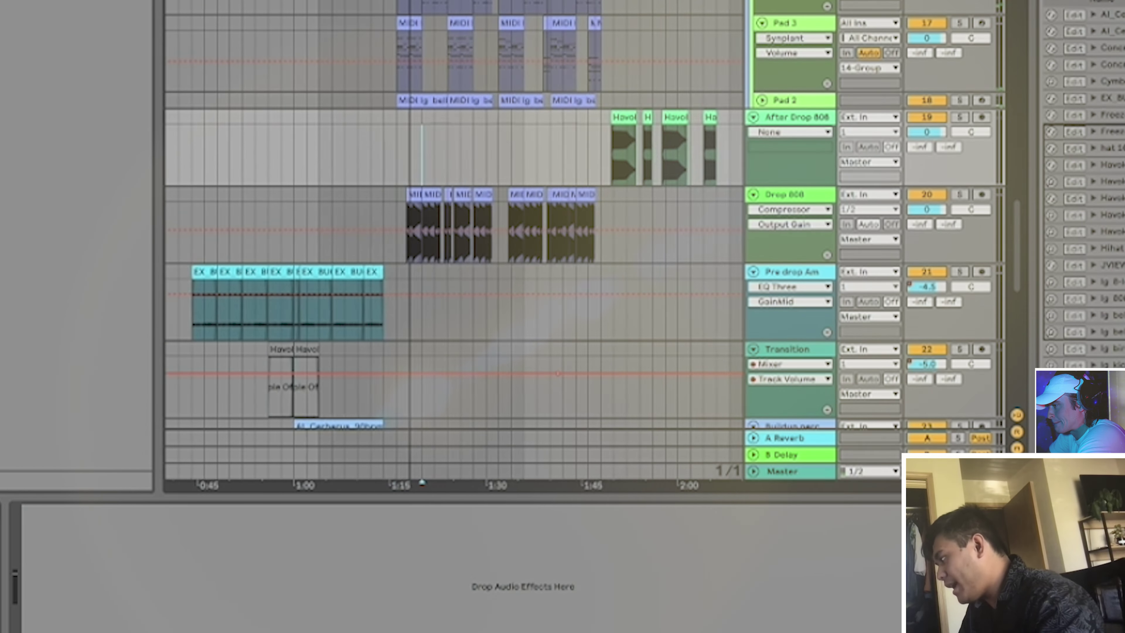
Solo the Drop 808 track to listen to its clips, and switch its solo off again
scroll(407, 113, up, 3)
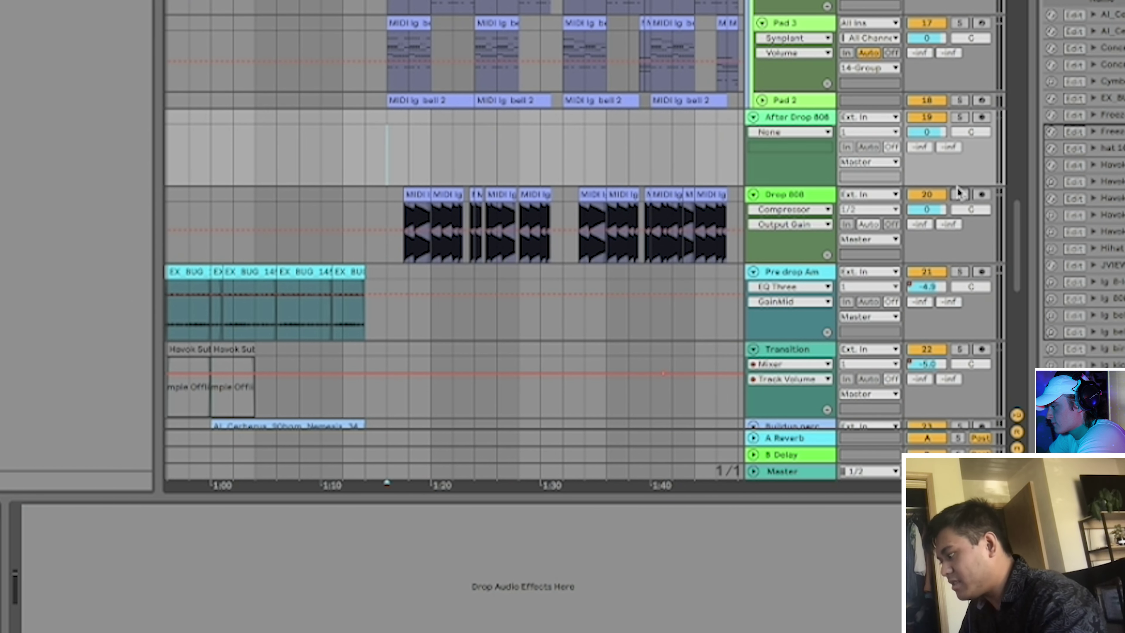
click(959, 195)
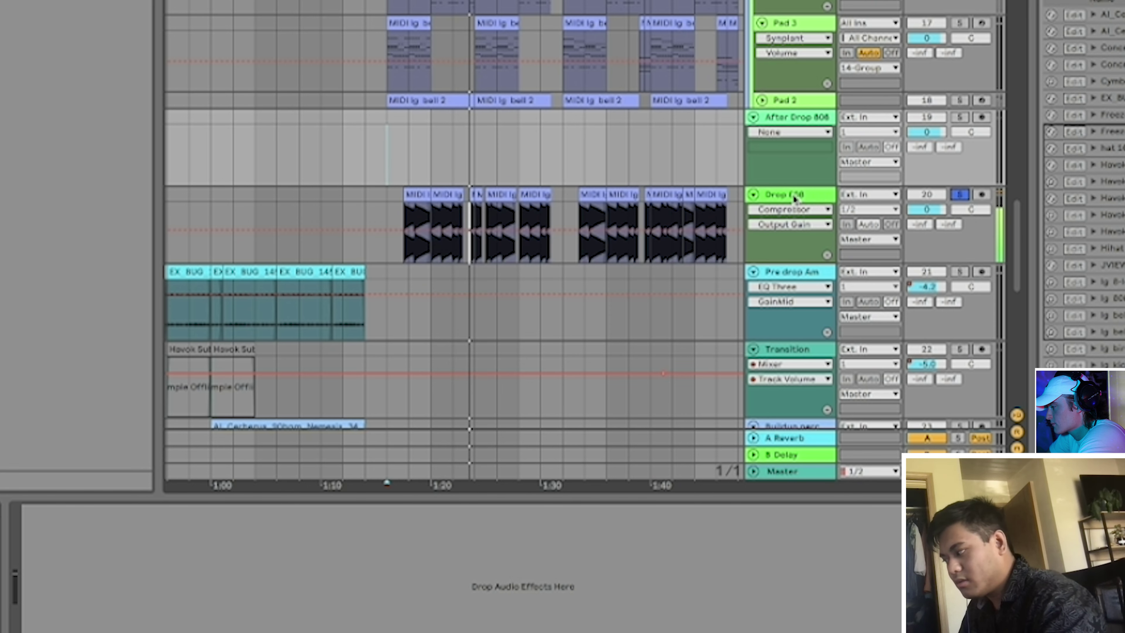
click(959, 194)
Examine the whole arrangement, from the vocal tracks through the drop tracks down to TOYBOX and Drop Fill
key(minus)
key(minus)
key(minus)
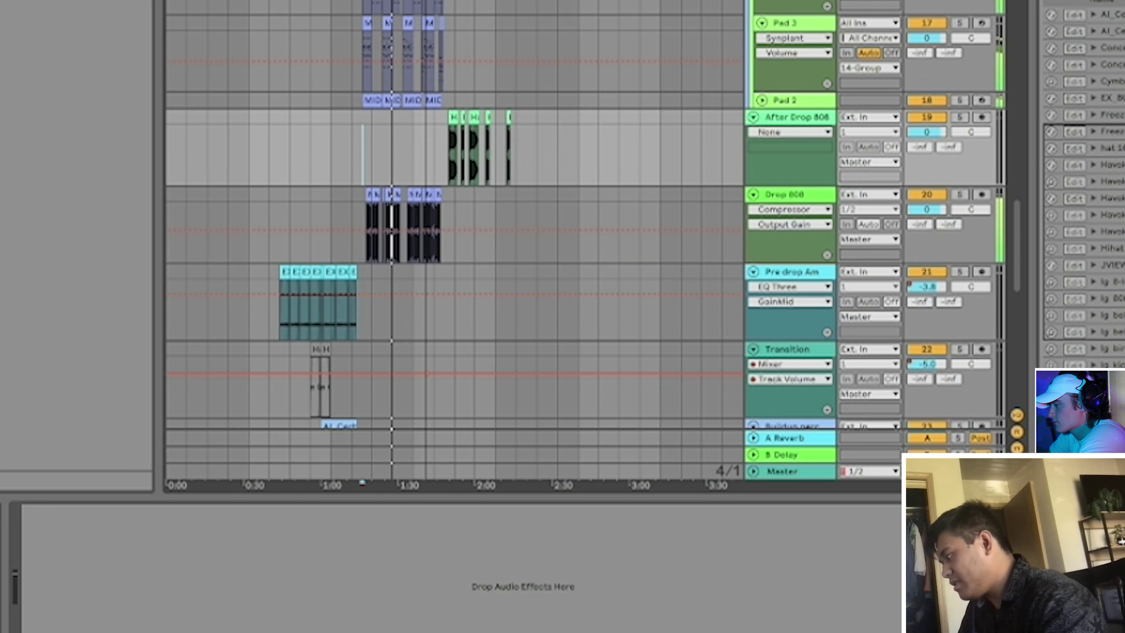
scroll(457, 261, down, 5)
scroll(457, 279, up, 10)
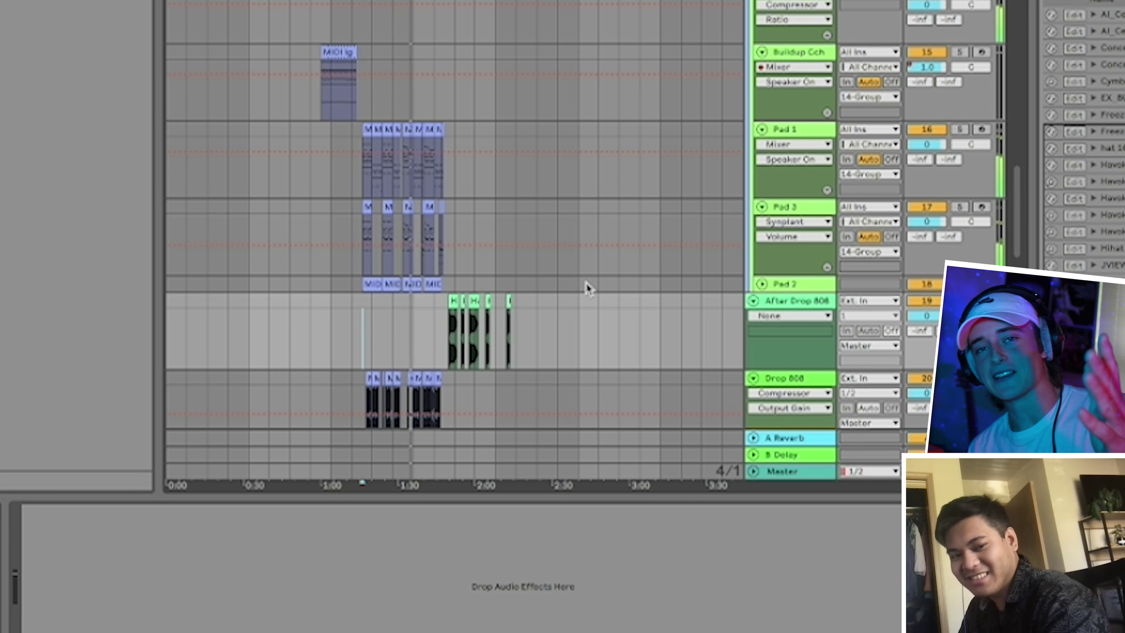
scroll(581, 295, down, 10)
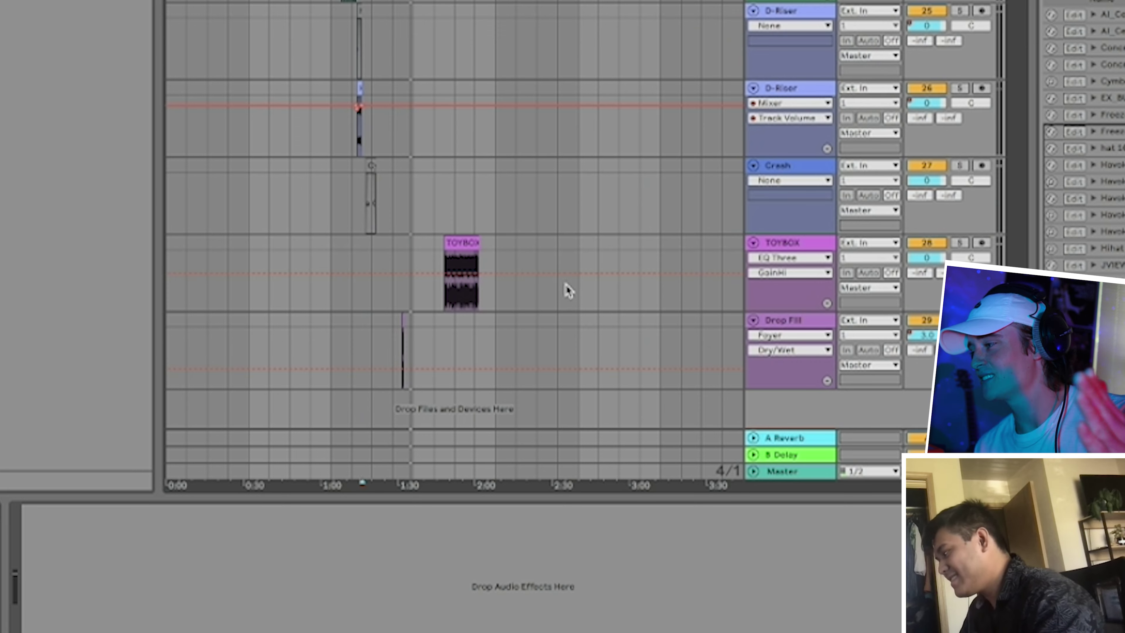
scroll(490, 196, up, 20)
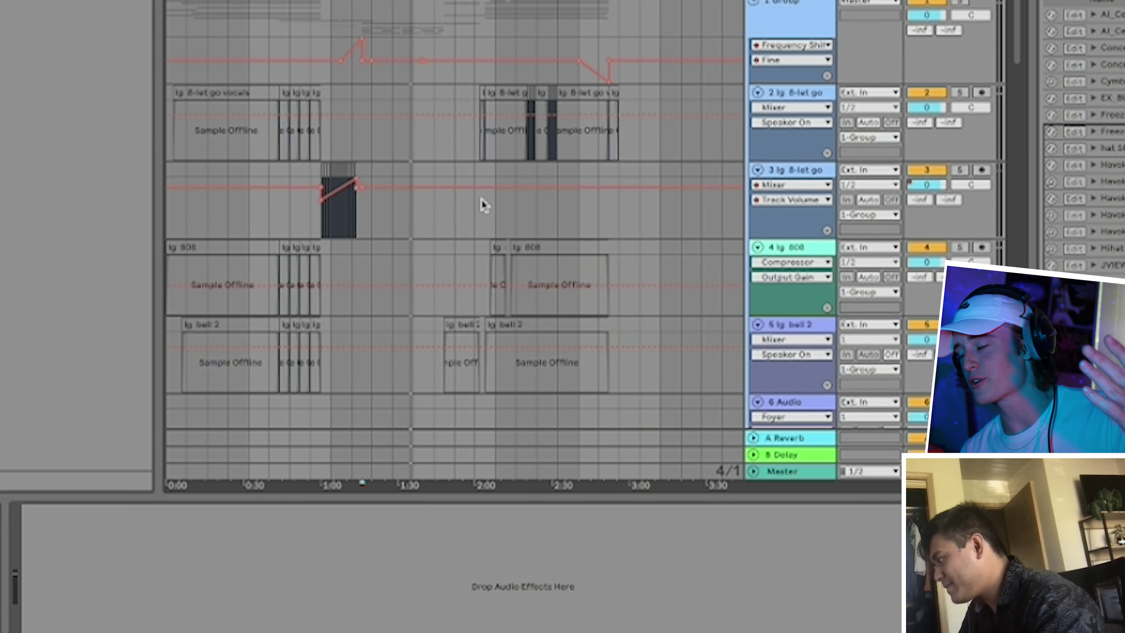
scroll(484, 205, down, 20)
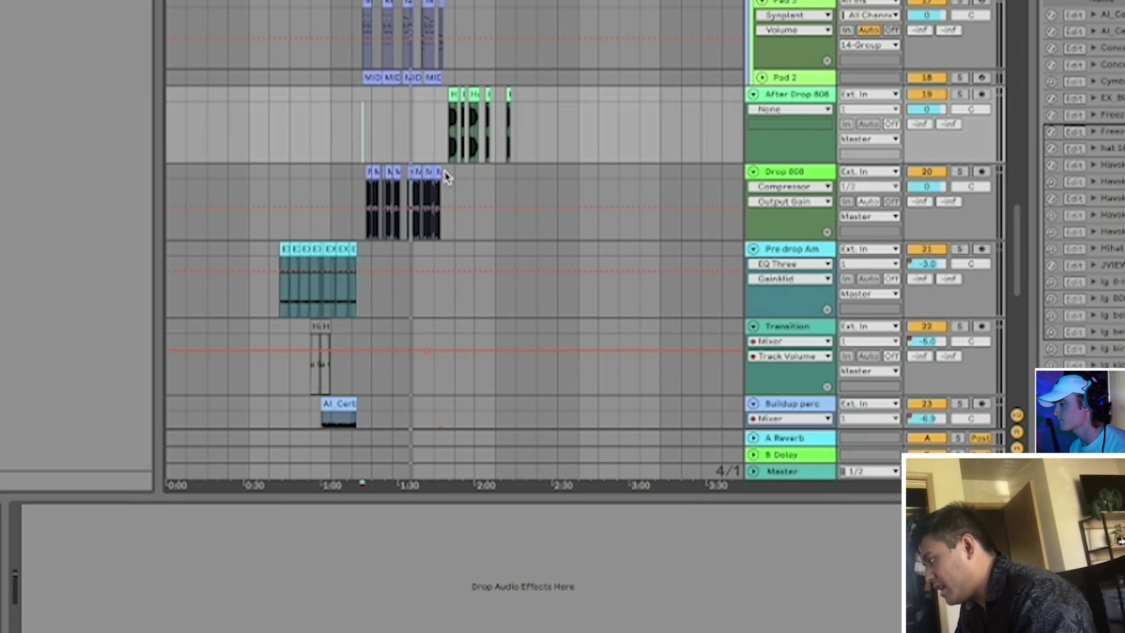
Locate the section after the drop, set the playback position at the TOYBOX clip's start and show that track's effects
click(447, 177)
scroll(447, 8, up, 5)
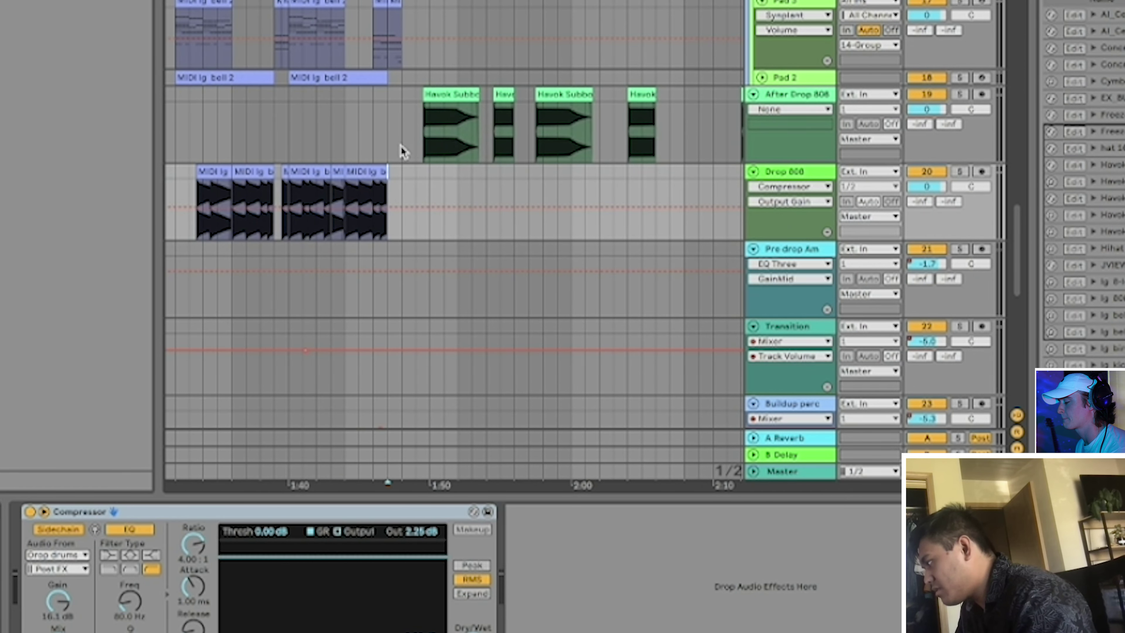
click(402, 150)
scroll(408, 141, up, 5)
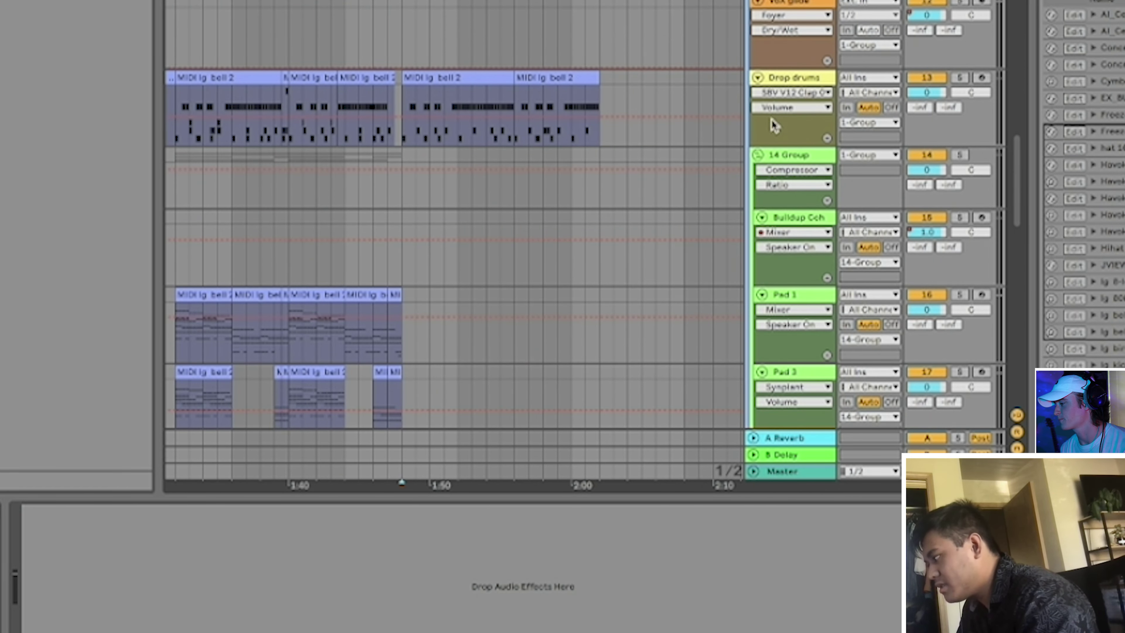
scroll(633, 141, down, 10)
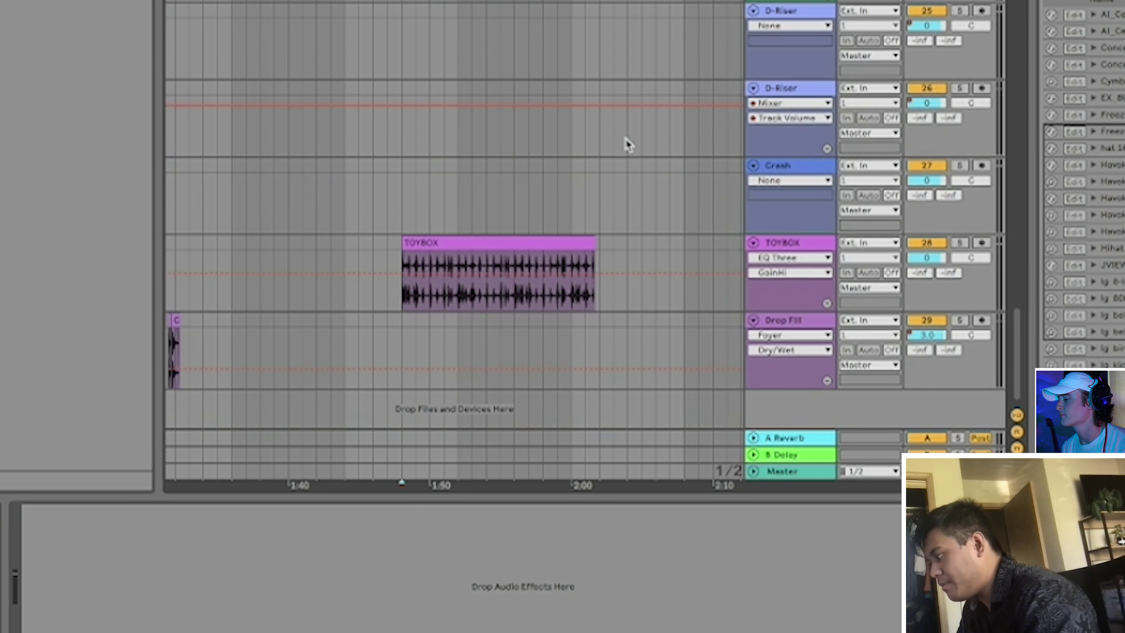
click(403, 306)
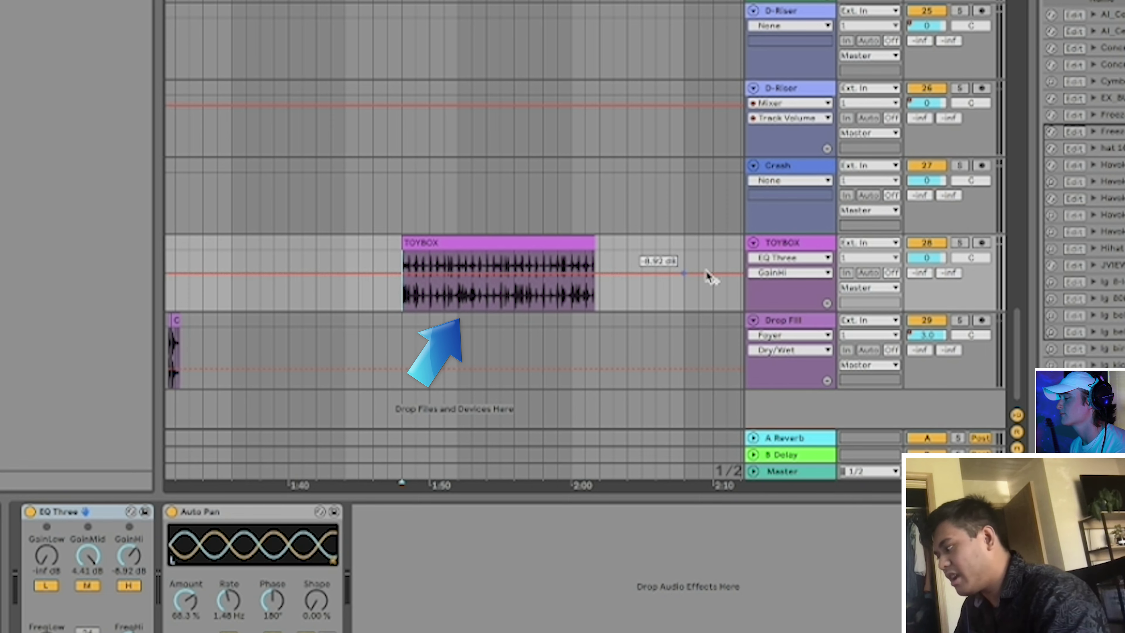
Solo the TOYBOX track and play its clip after the drop
click(958, 243)
key(space)
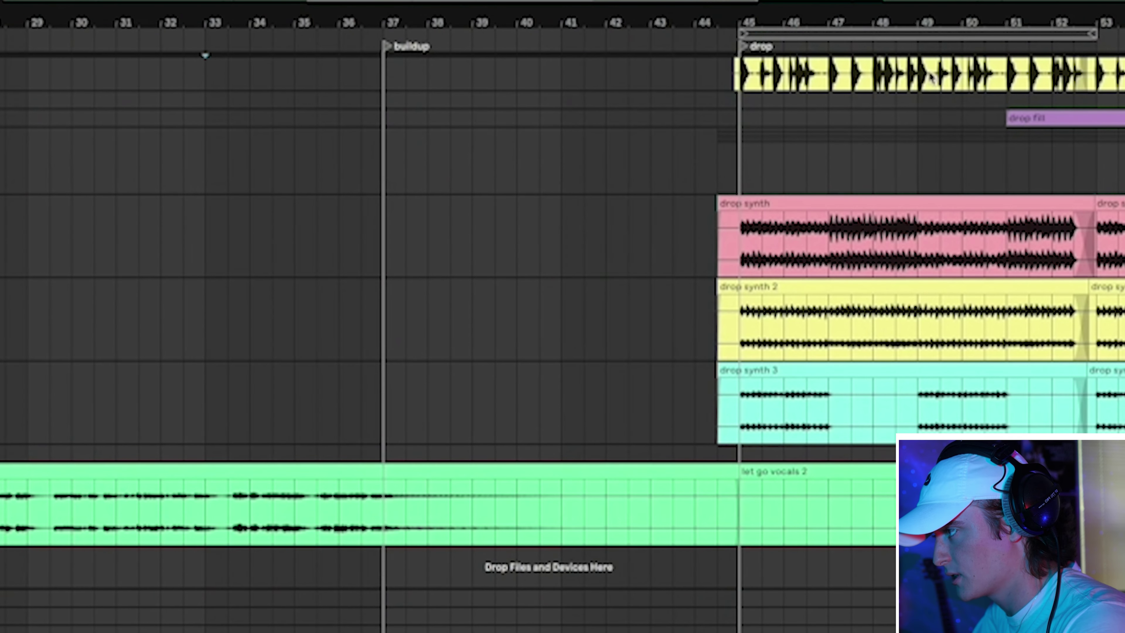
Locate the buildup in the second project and select the let go vocals 2 clip between bars 37 and 42 while it plays
scroll(949, 13, right, 10)
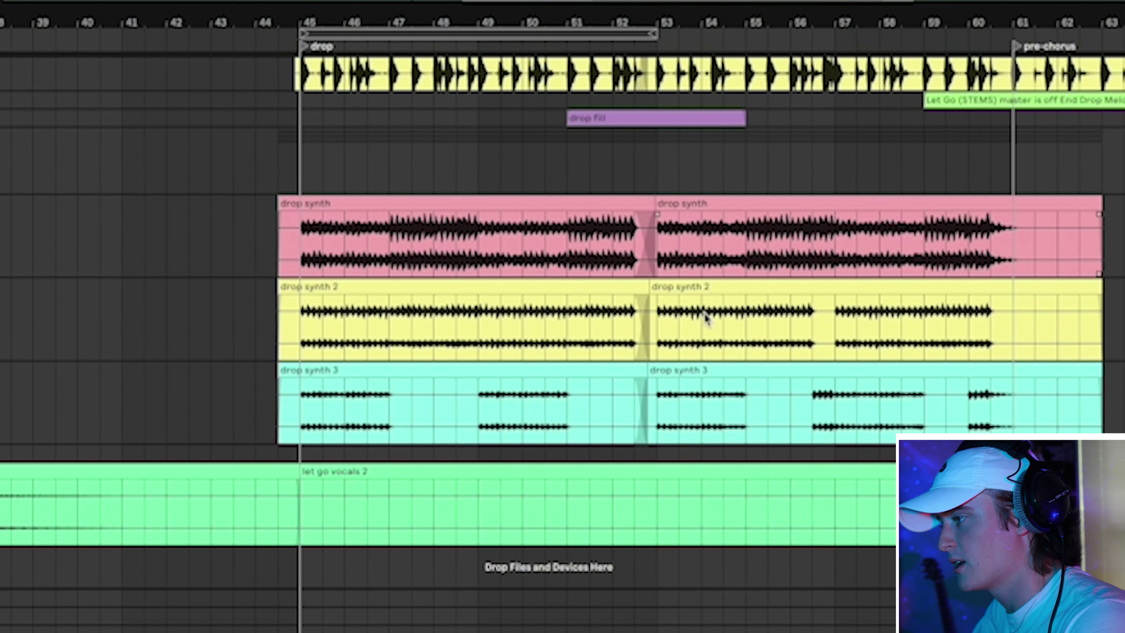
scroll(1033, 310, up, 3)
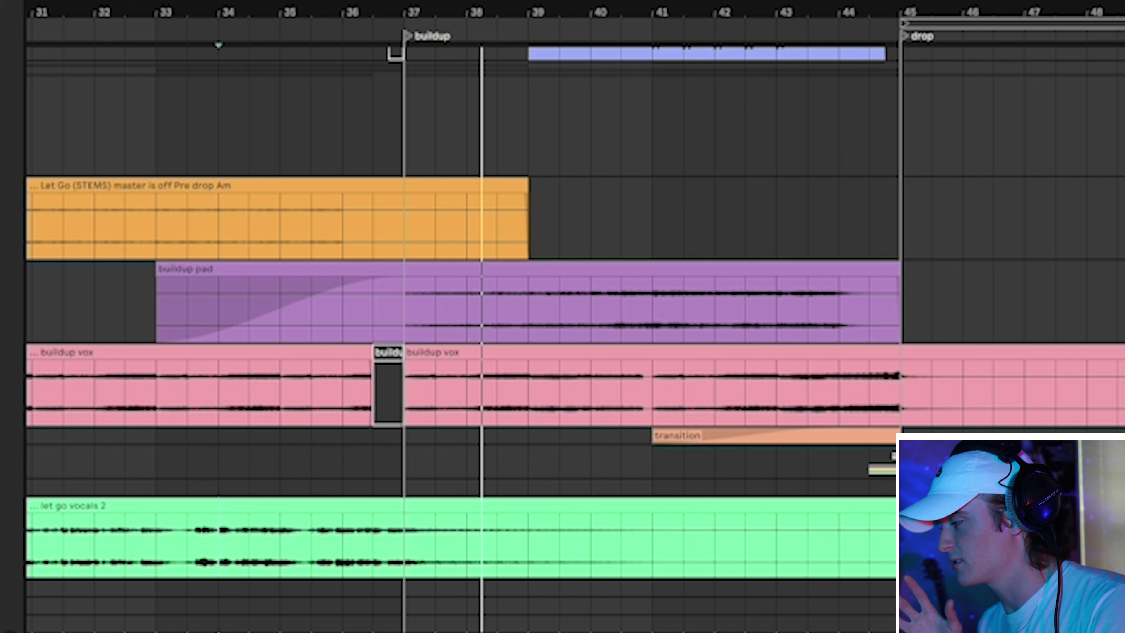
drag(403, 559, 657, 550)
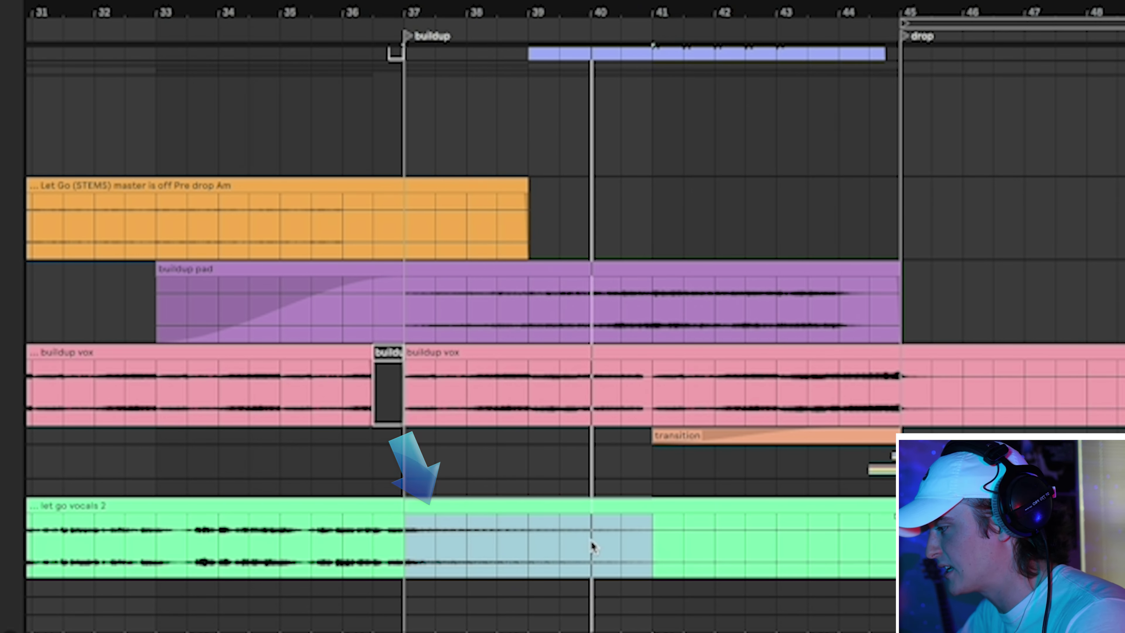
drag(709, 538, 404, 544)
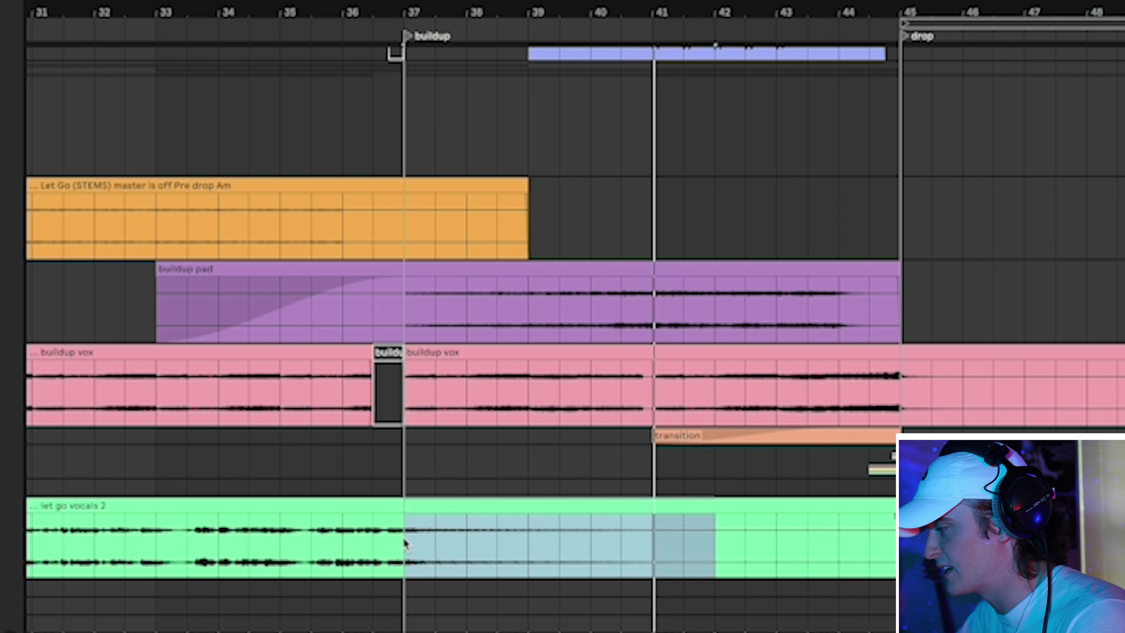
Play the buildup from bar 37, soloing the transition, vocals, buildup percs and orchestral hits tracks one after another
scroll(428, 216, up, 5)
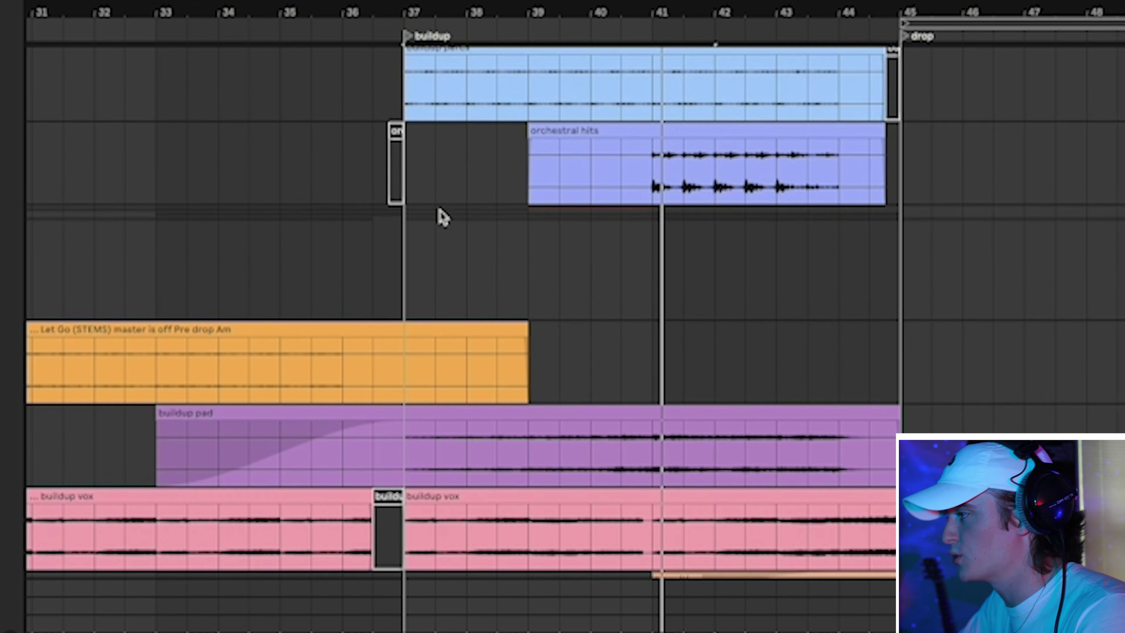
scroll(726, 233, up, 3)
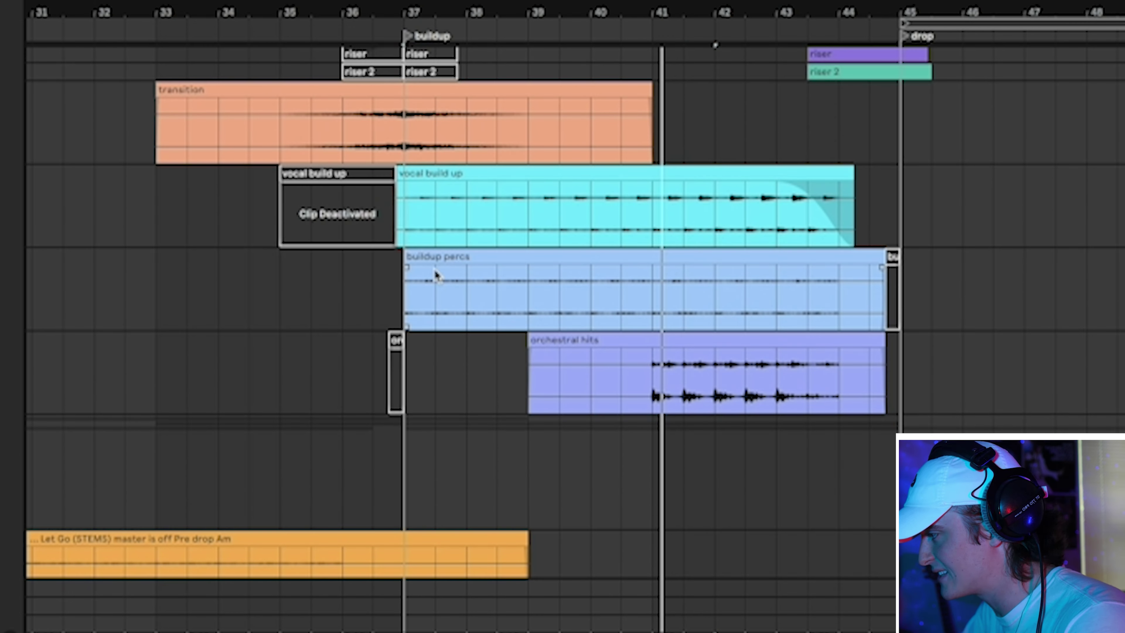
click(415, 299)
scroll(725, 274, up, 4)
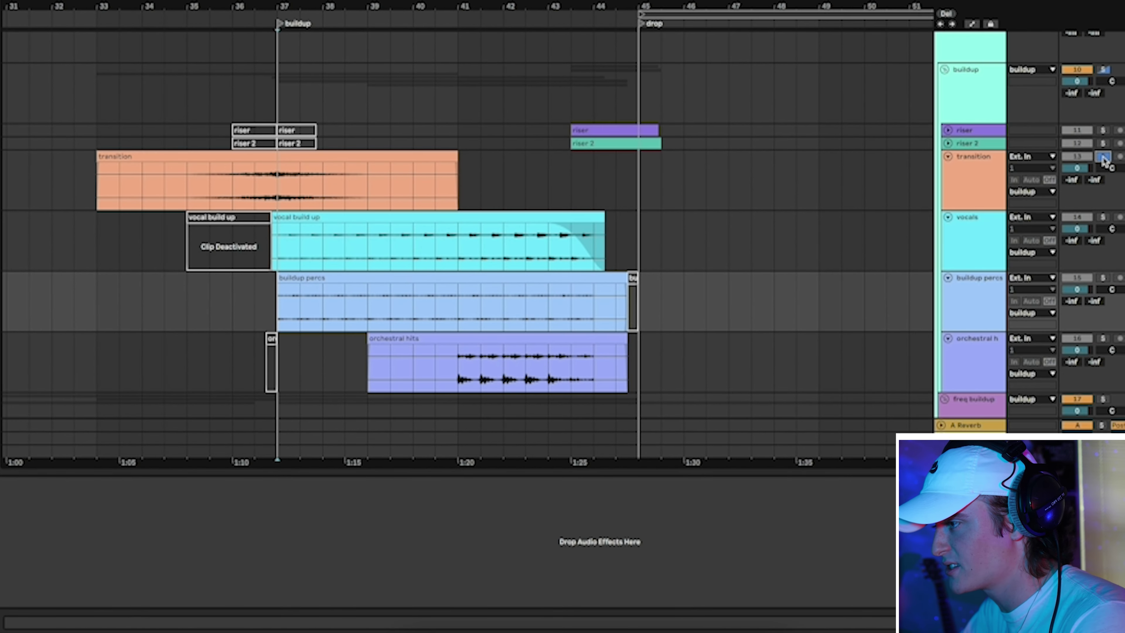
click(988, 173)
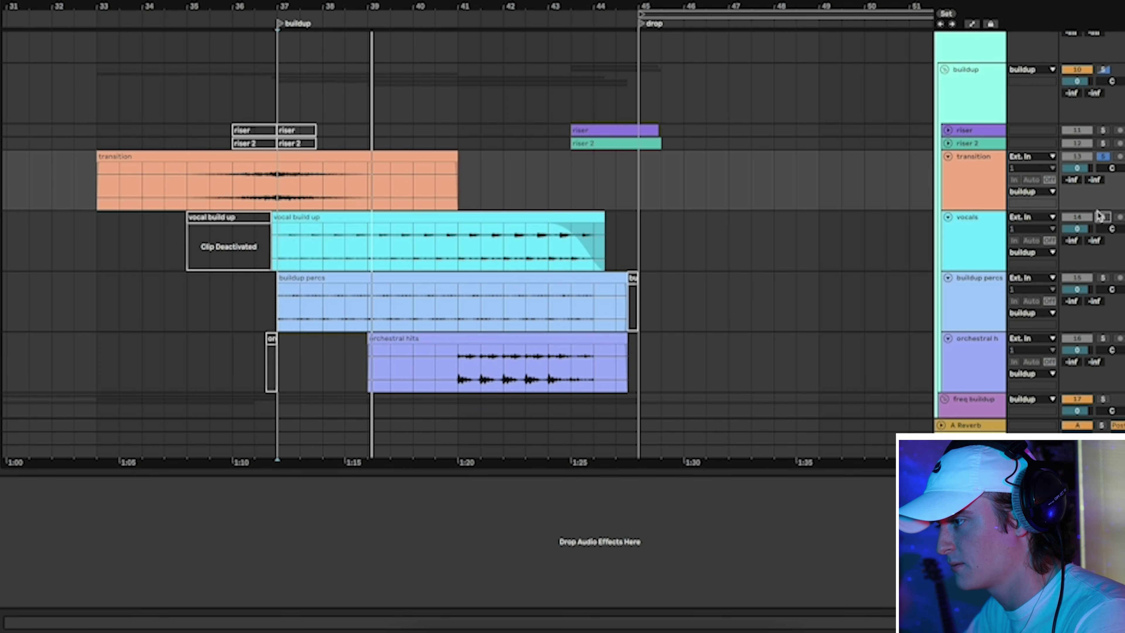
click(968, 248)
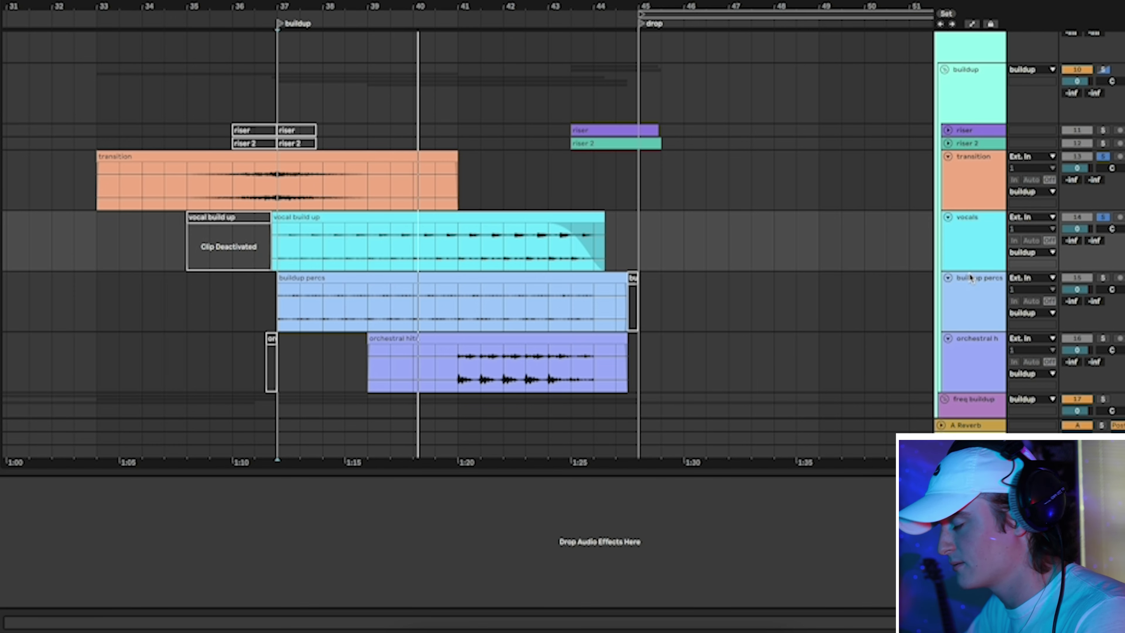
click(968, 325)
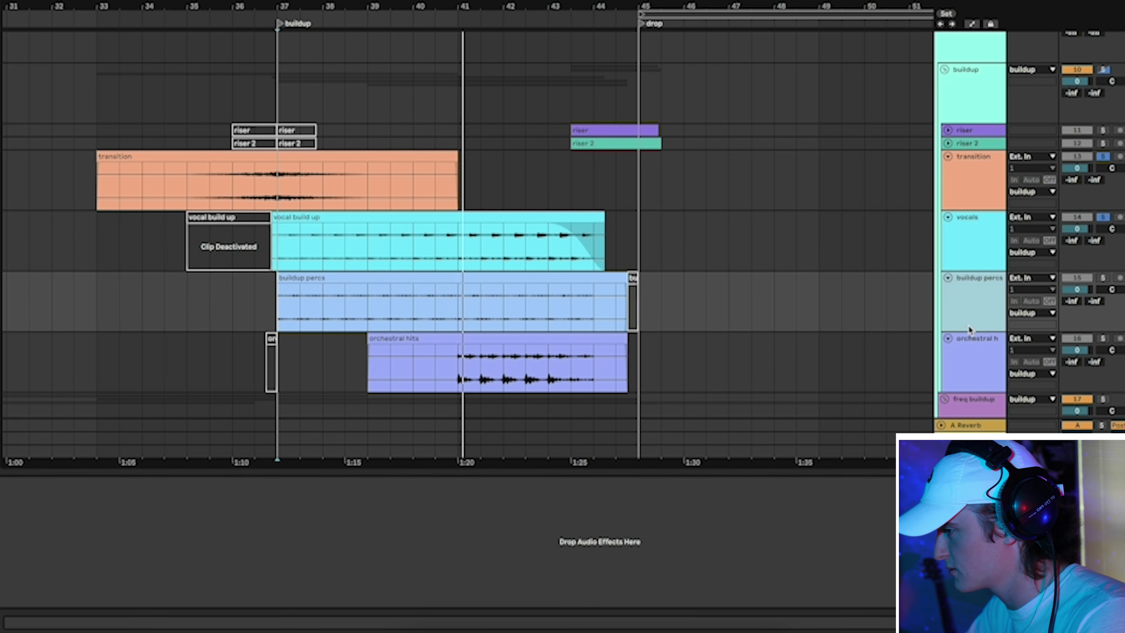
click(1102, 277)
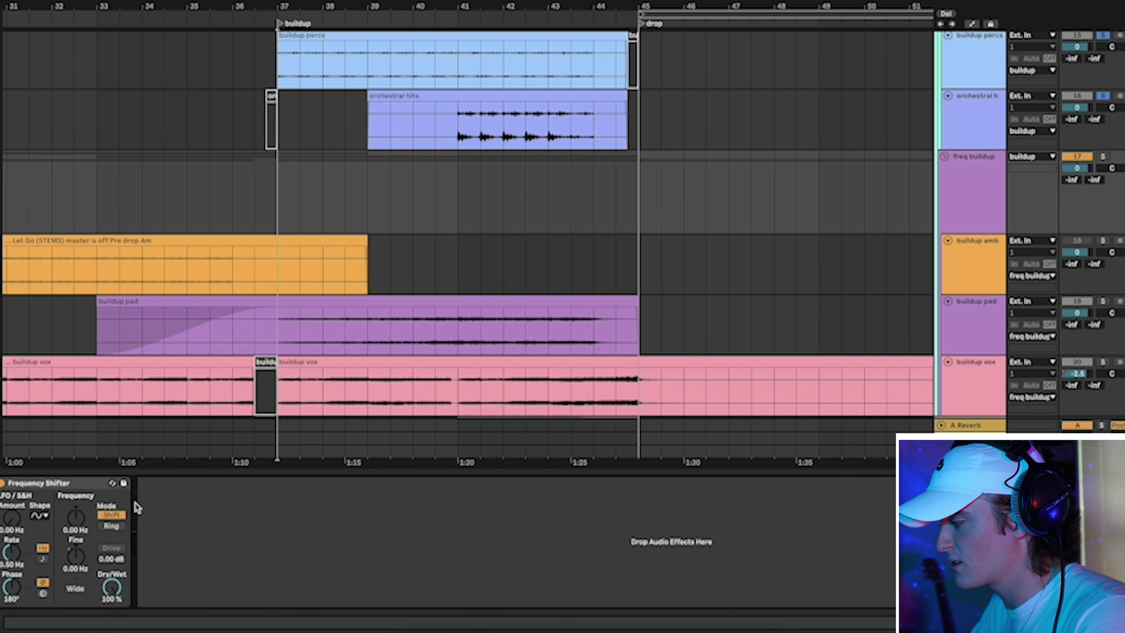
Select the Frequency Shifter on the freq buildup group, highlight bars 37 to 45 there and review the buildup tracks around it
click(28, 482)
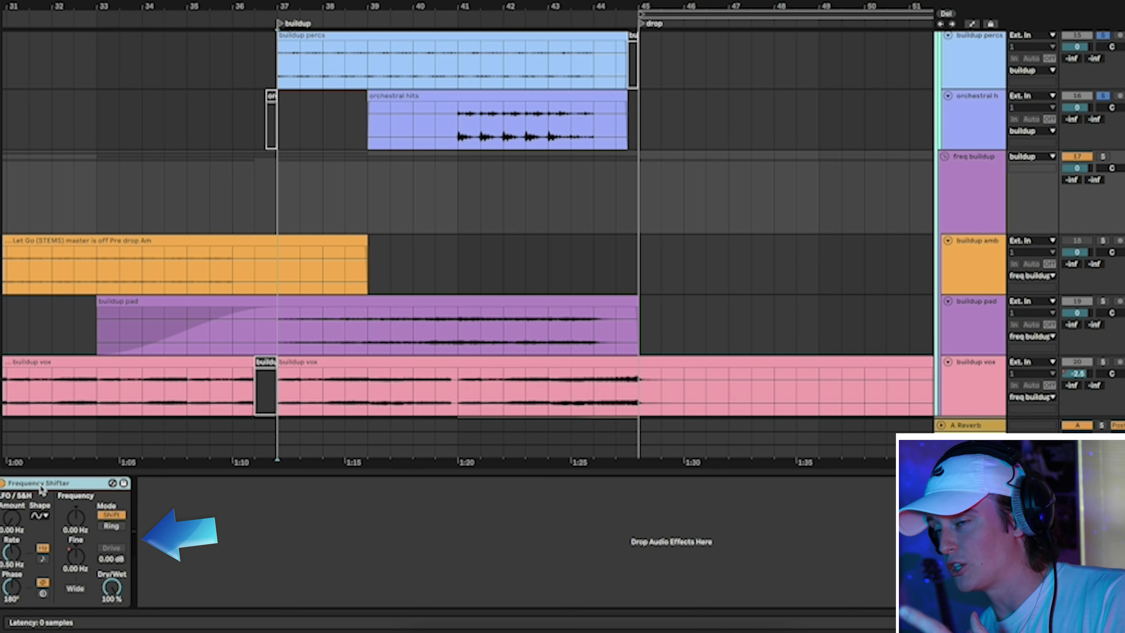
scroll(964, 253, up, 2)
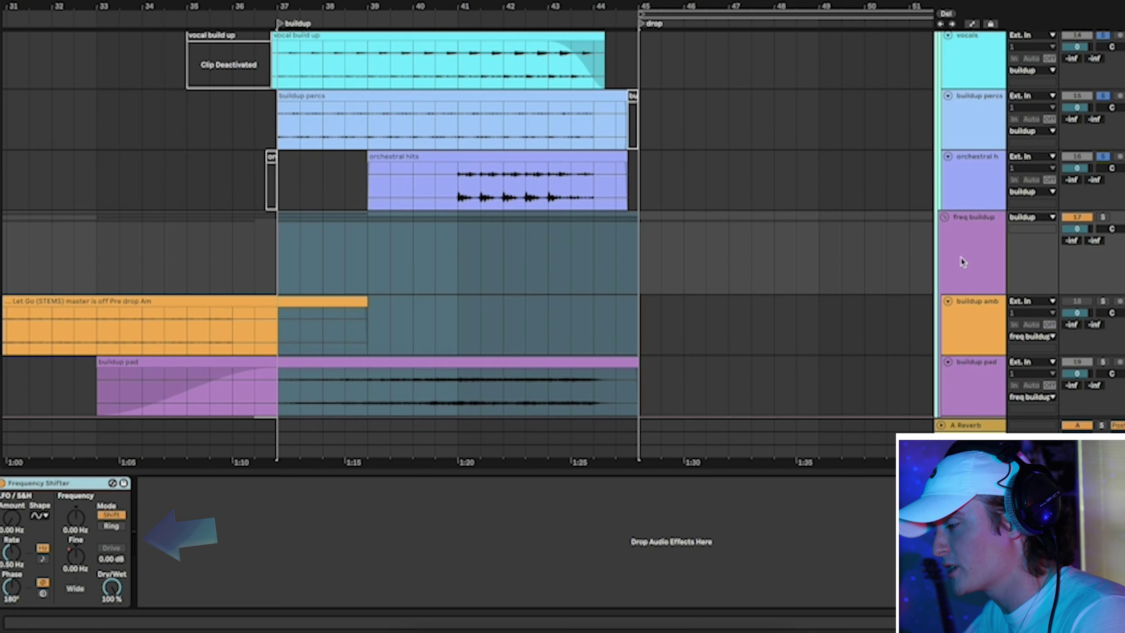
scroll(965, 253, up, 5)
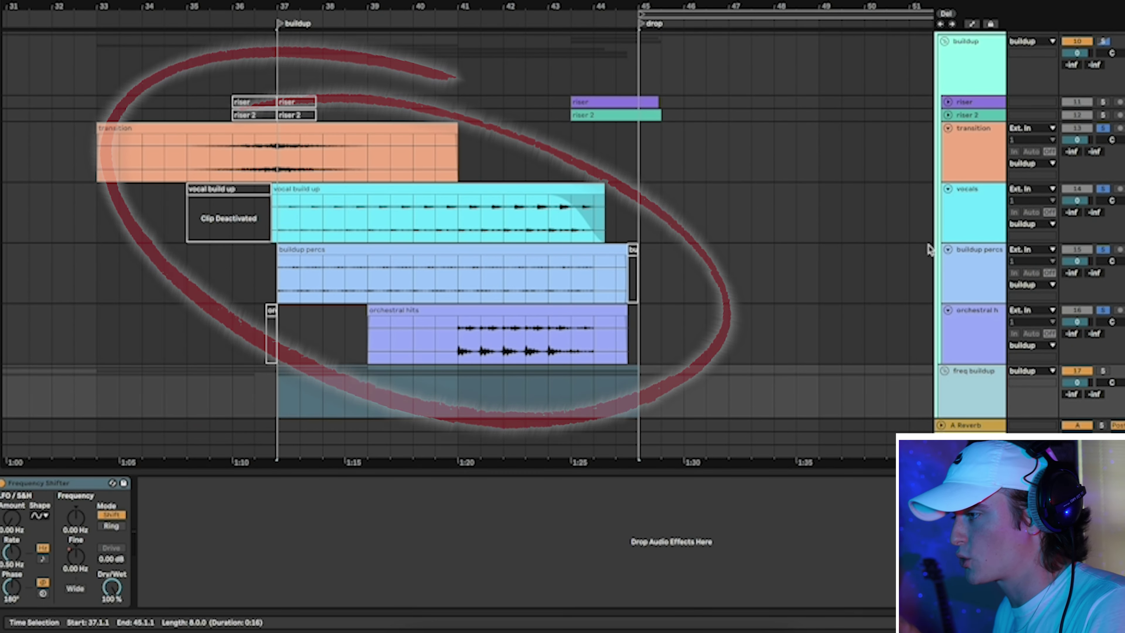
scroll(983, 235, down, 5)
scroll(927, 306, down, 3)
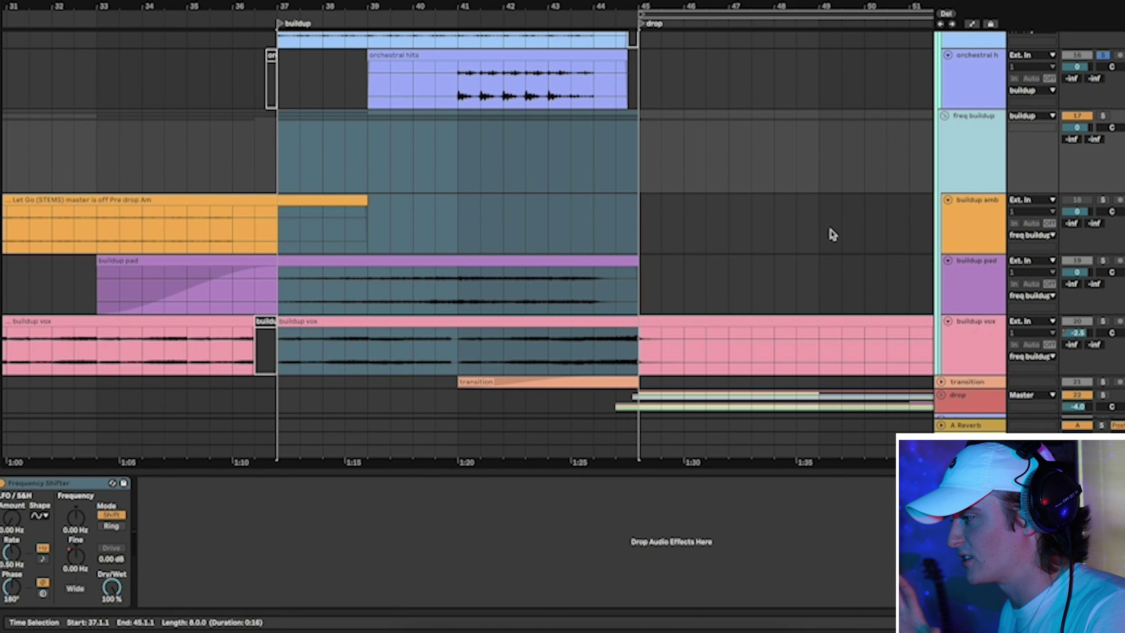
Solo the freq buildup group, play it from bar 37 and display the Frequency Shifter's frequency automation
click(1102, 116)
key(space)
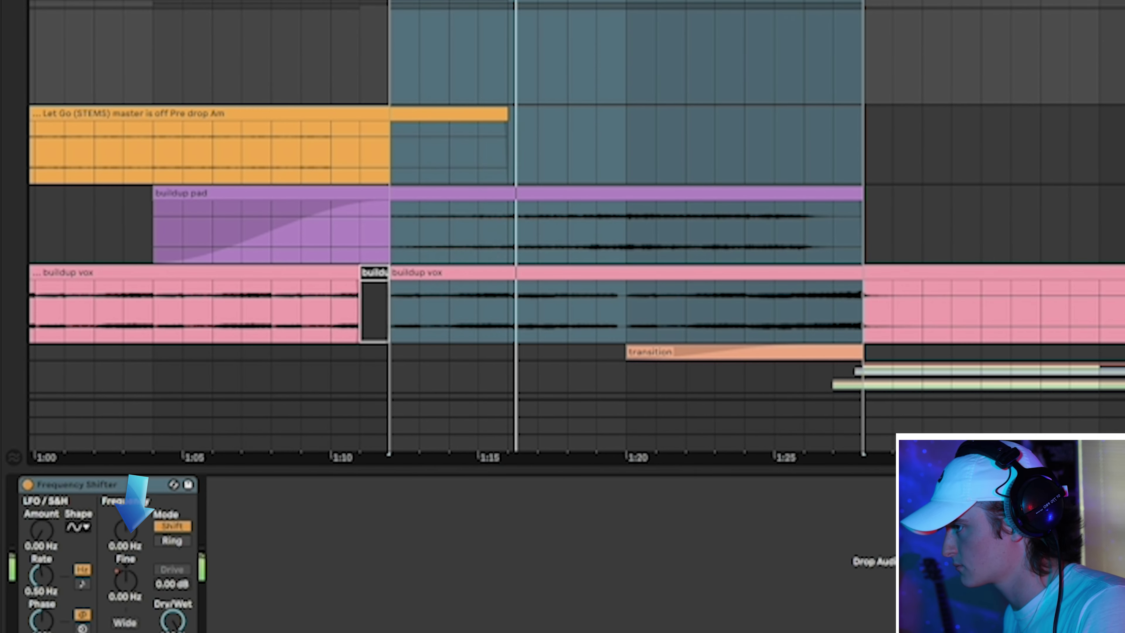
key(a)
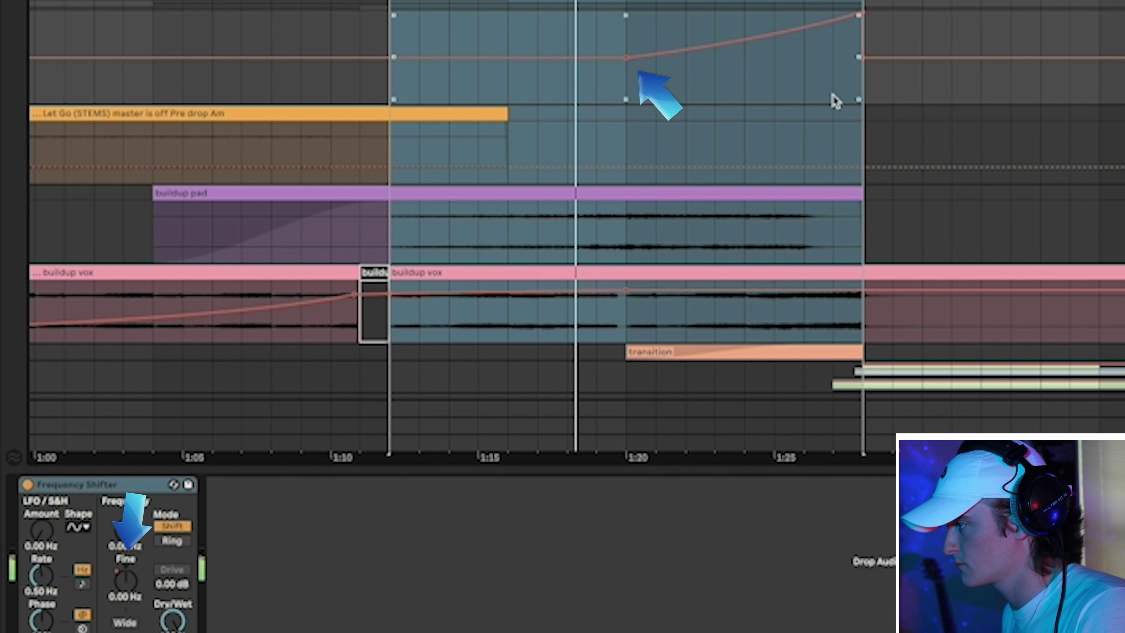
mouse_move(635, 61)
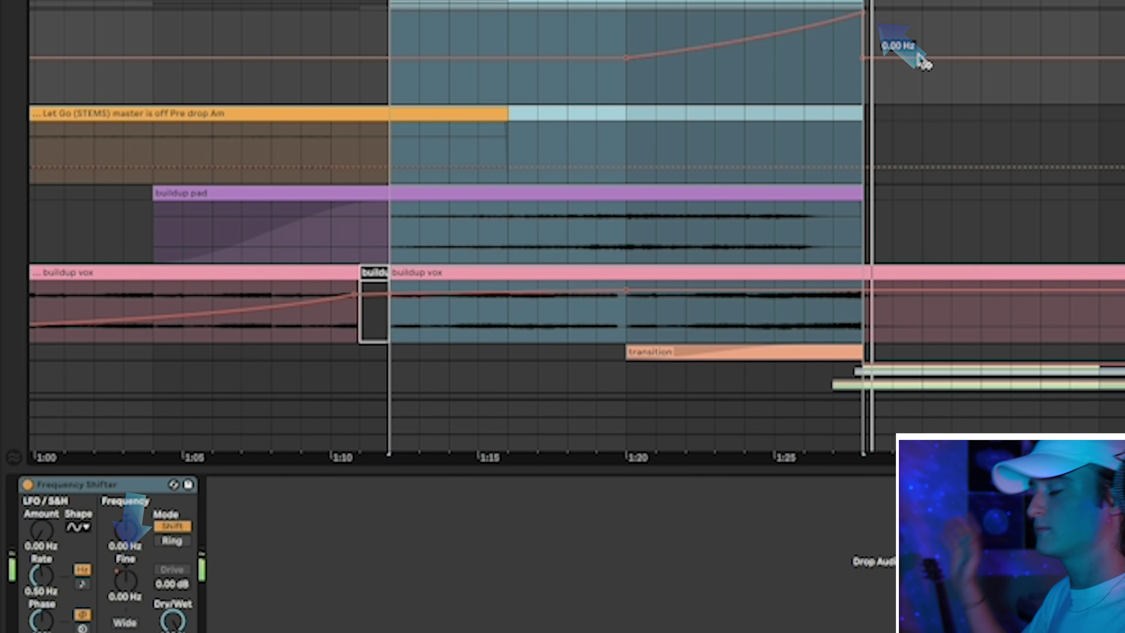
Set the playback position at bar 41 on the buildup vox track, and review its devices and automation curve from the clip's start
scroll(802, 178, down, 5)
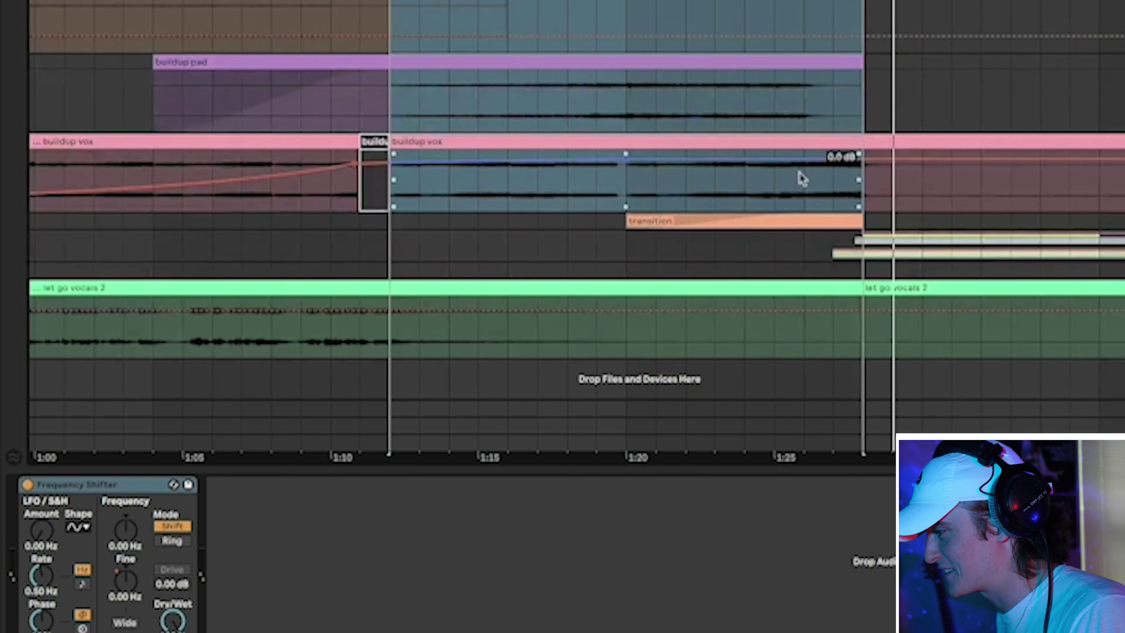
click(626, 192)
scroll(909, 173, up, 7)
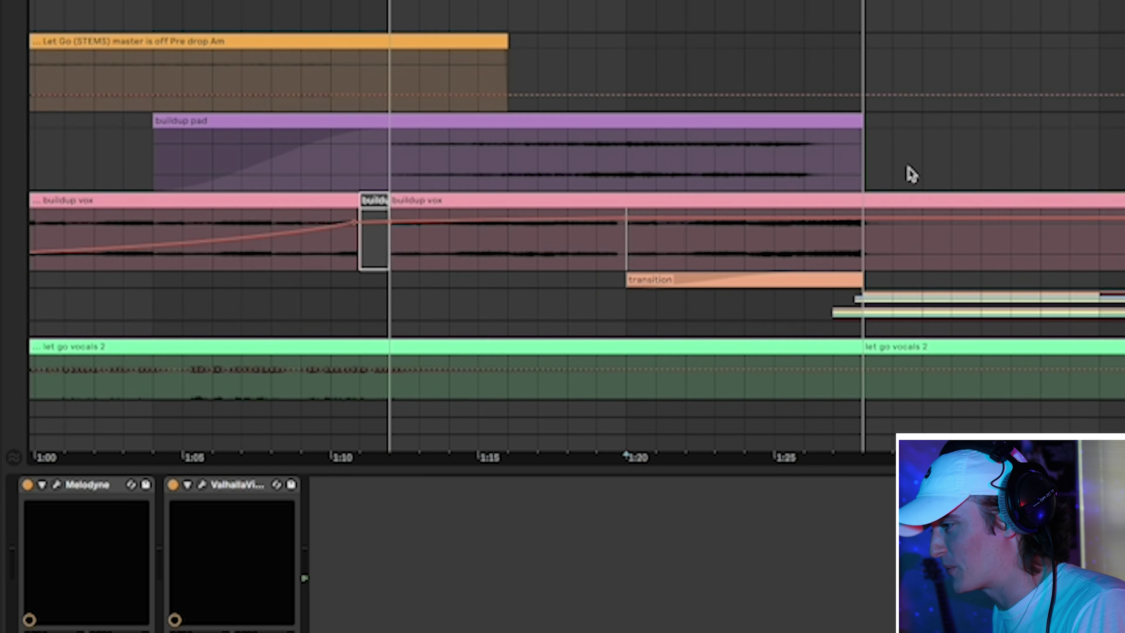
scroll(1121, 202, down, 2)
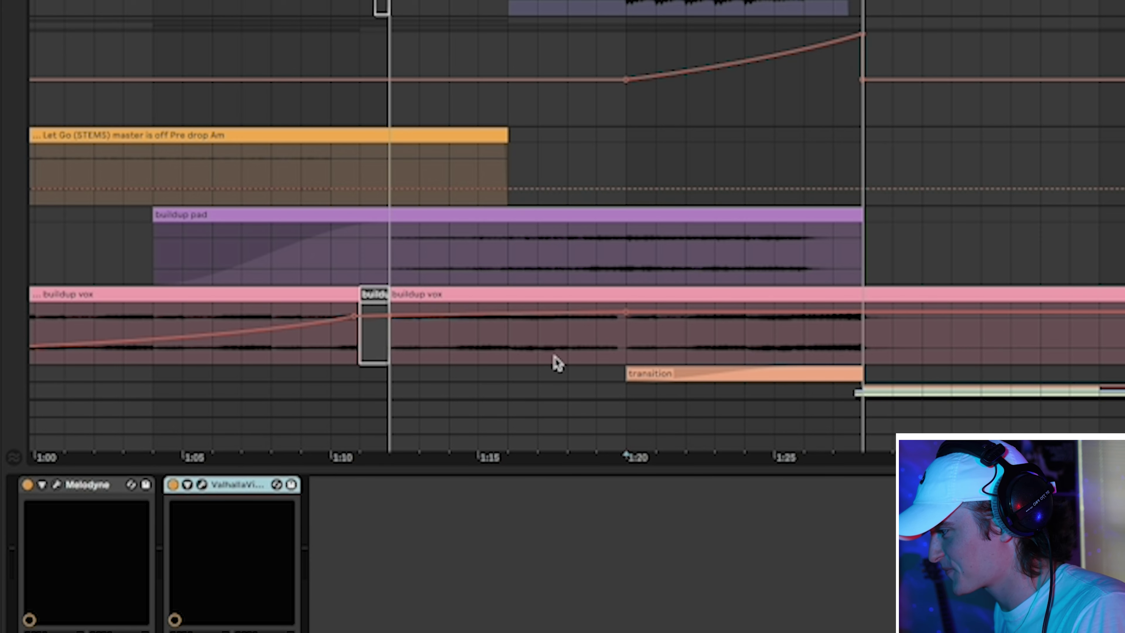
scroll(443, 199, left, 5)
scroll(297, 393, down, 3)
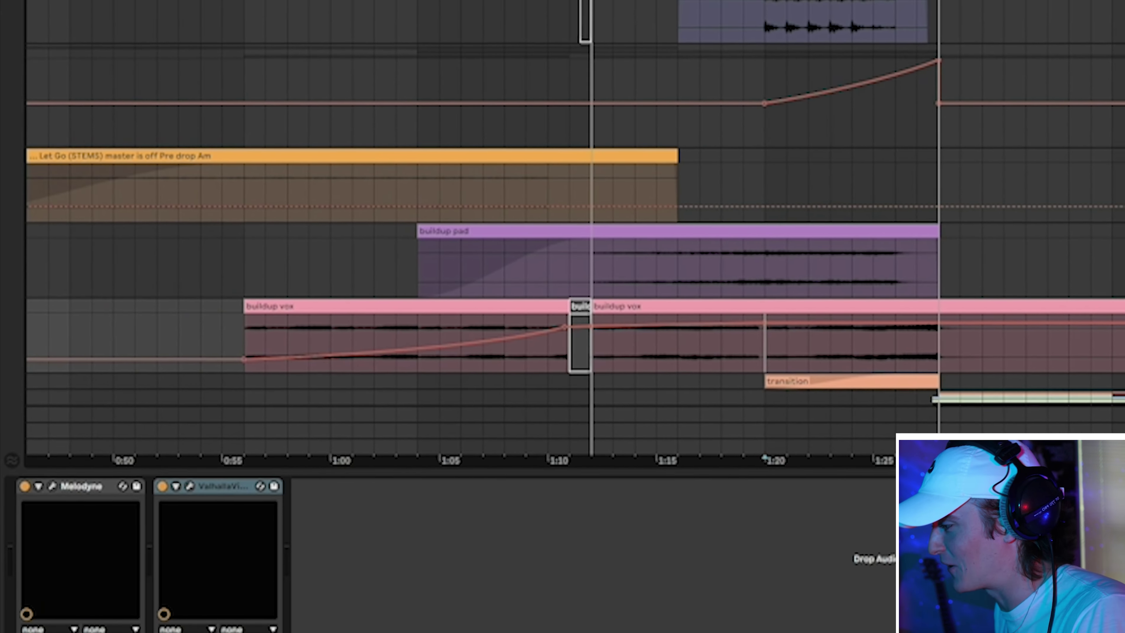
Solo the drop synth track and play its clip over bars 45 to 53
scroll(685, 332, right, 5)
scroll(916, 165, down, 5)
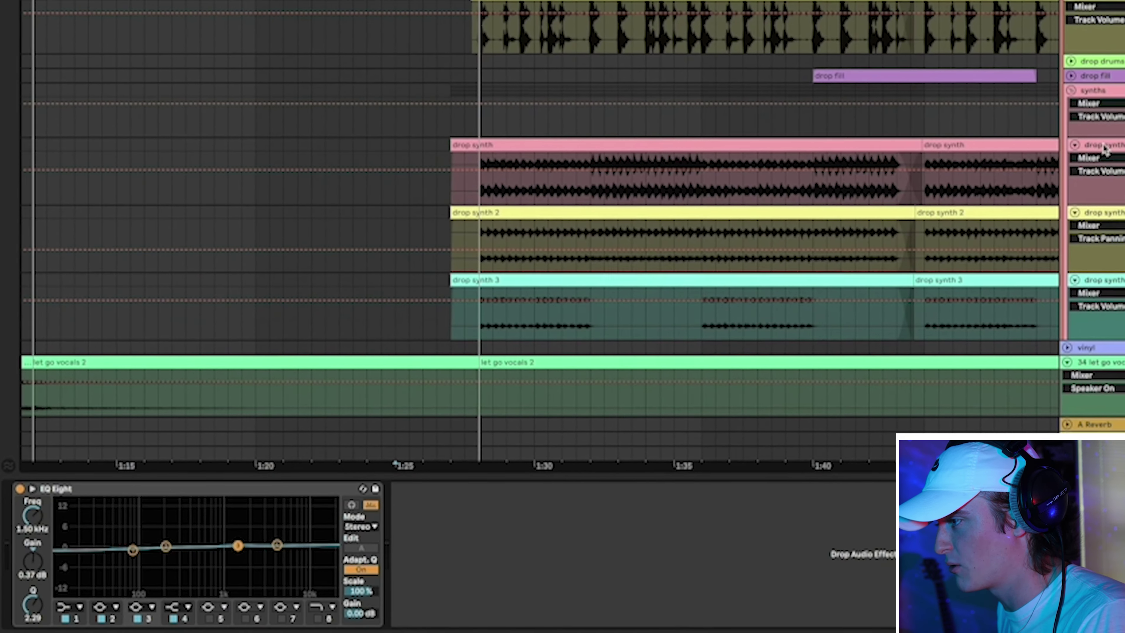
click(1104, 149)
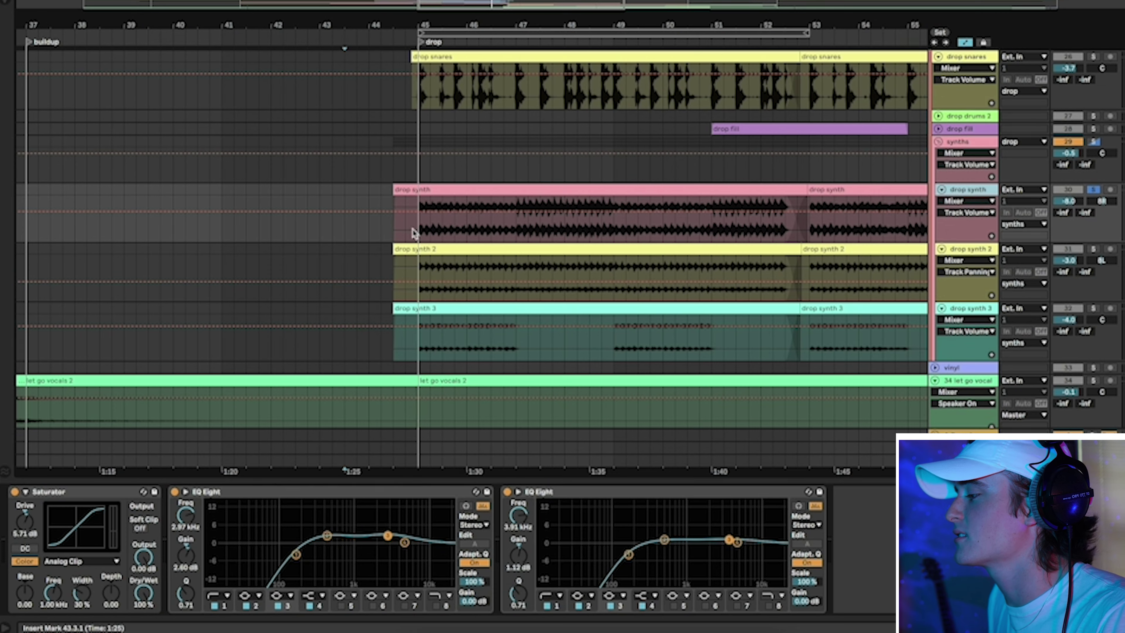
drag(415, 230, 809, 226)
key(space)
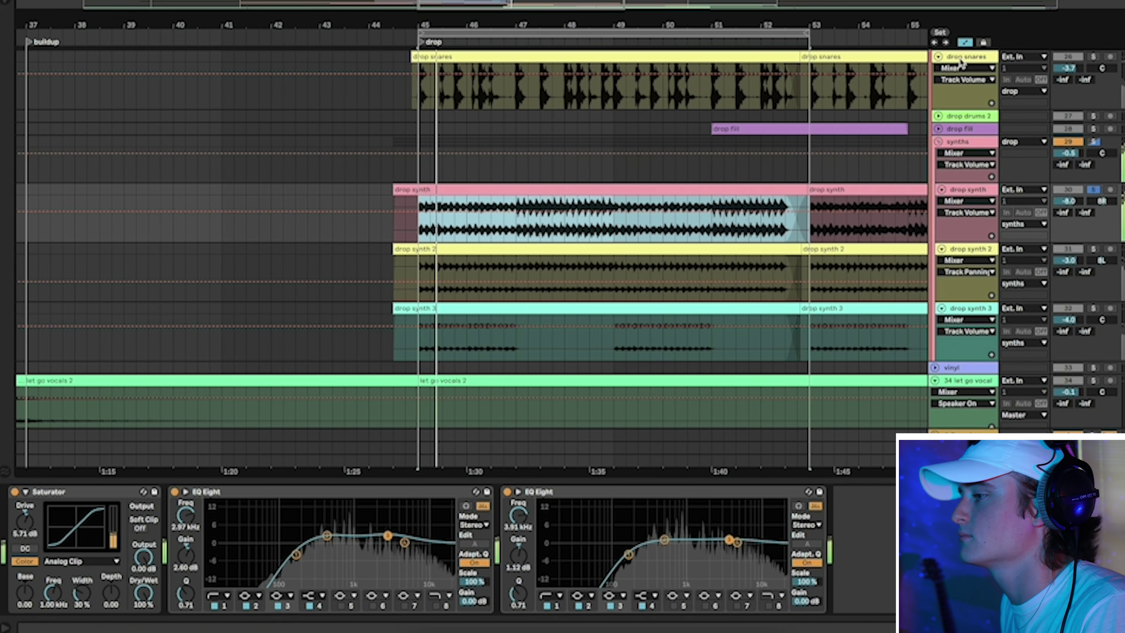
Hide the automation lanes and select the Saturator on the drop synth track
click(964, 43)
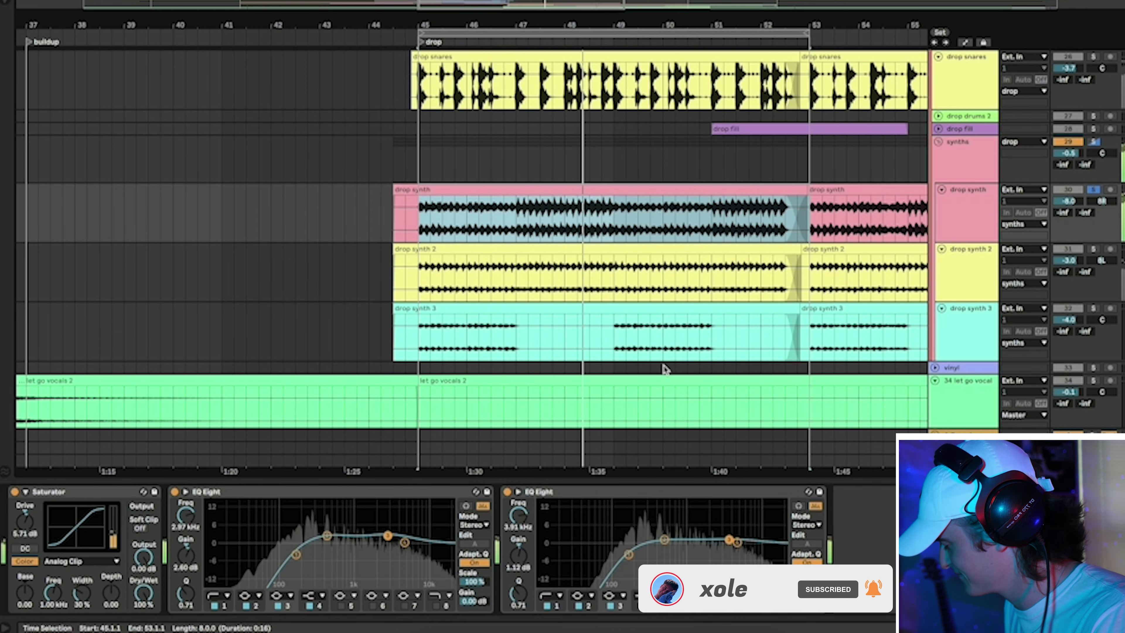
click(88, 491)
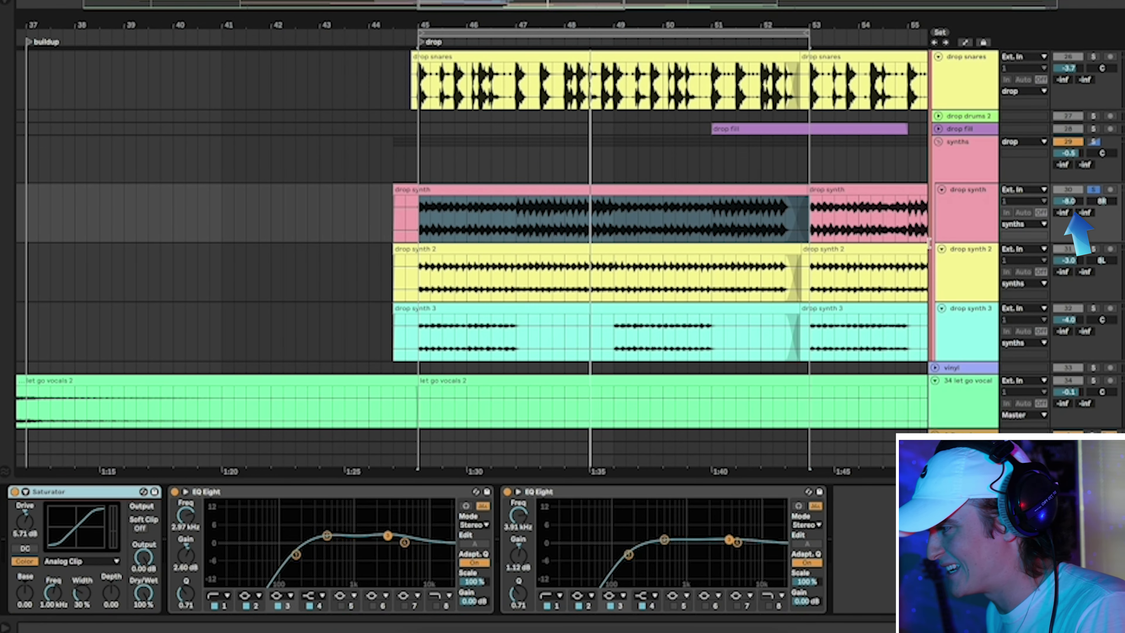
Show the drop synth 2 track's devices, solo that track and play it from bar 45
click(970, 272)
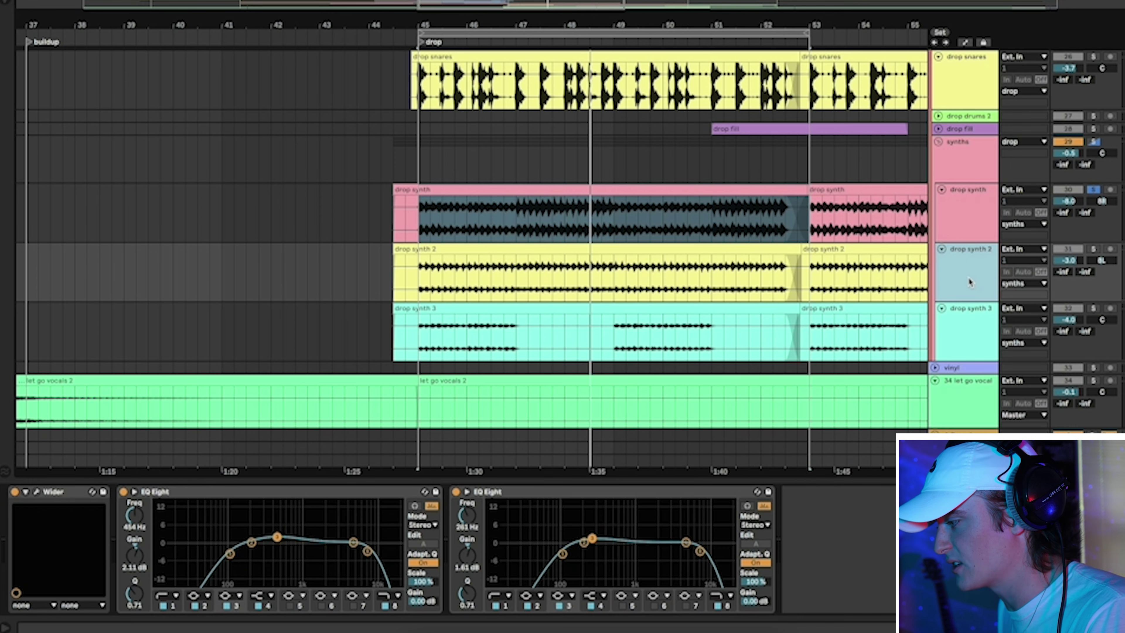
click(969, 203)
click(971, 260)
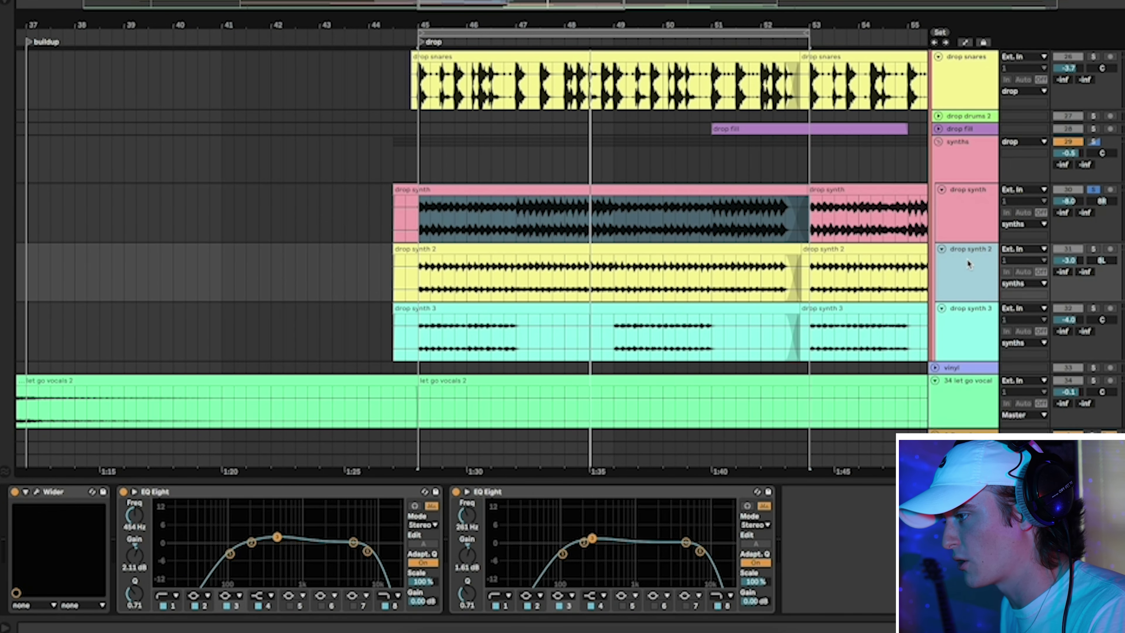
click(1093, 249)
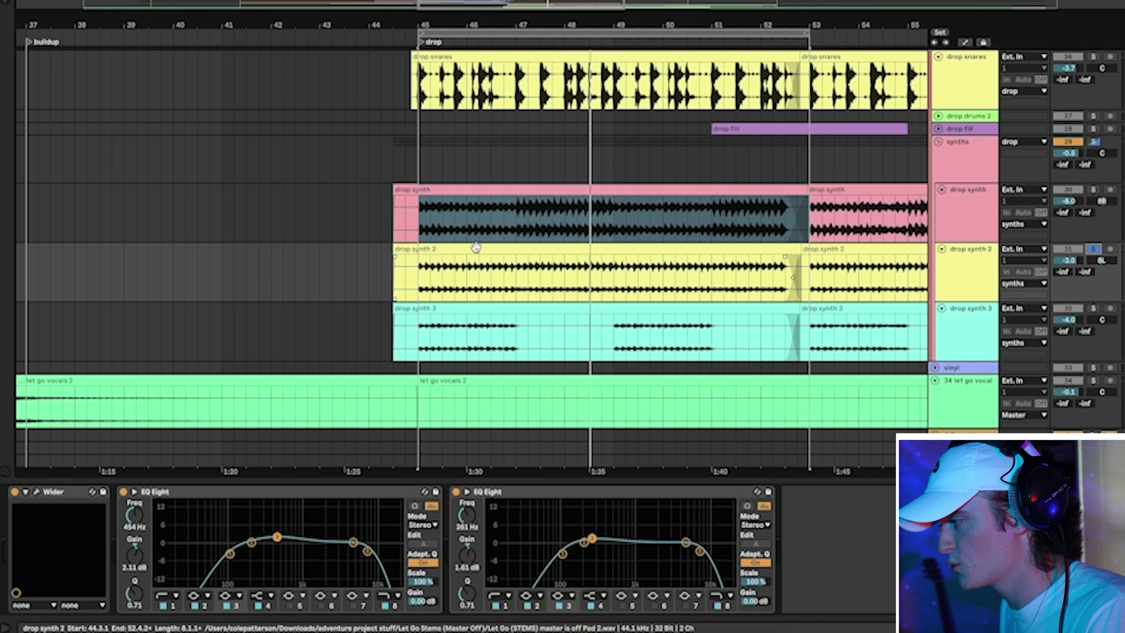
click(421, 282)
key(space)
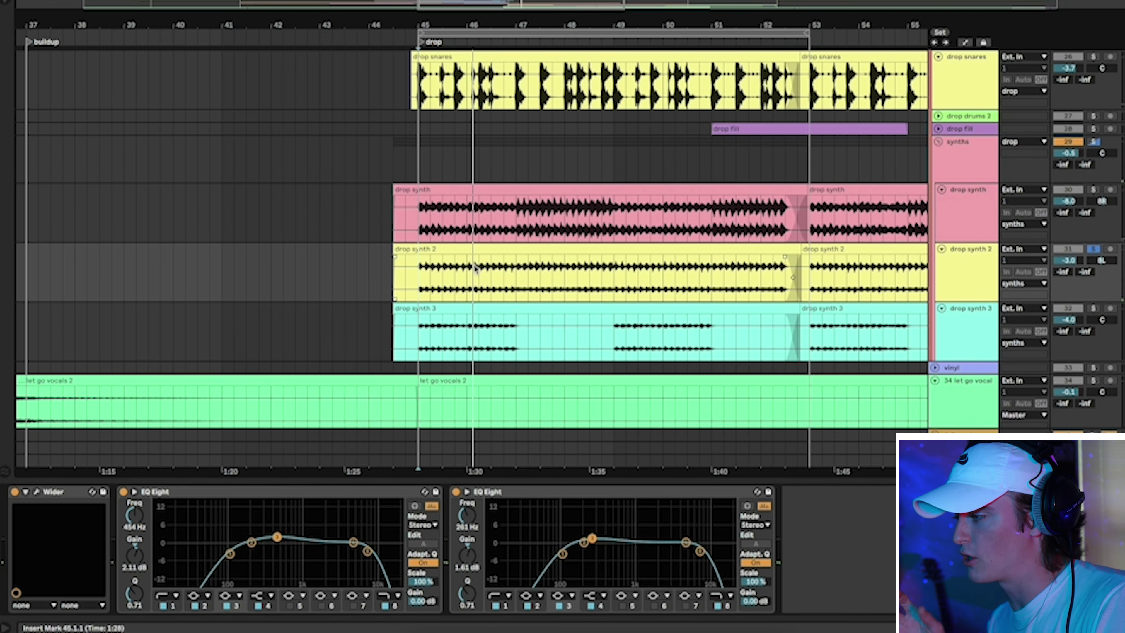
Compare the device chains of drop synth and drop synth 2, and solo drop synth together with drop synth 2
click(969, 220)
click(965, 249)
click(966, 237)
click(965, 255)
click(961, 226)
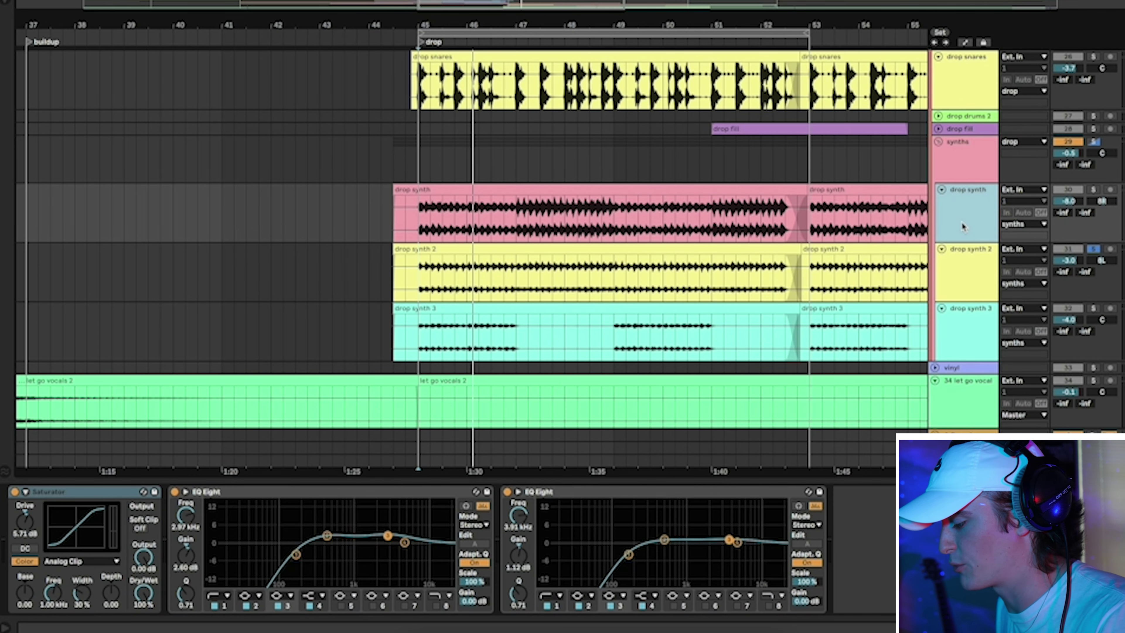
click(970, 266)
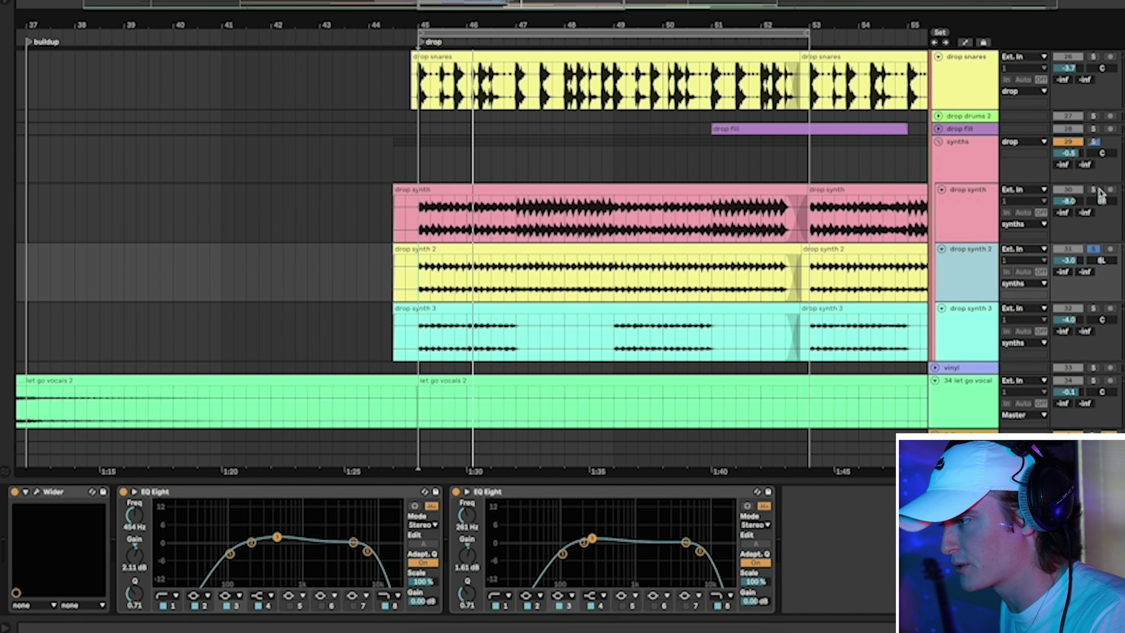
click(1094, 191)
click(955, 267)
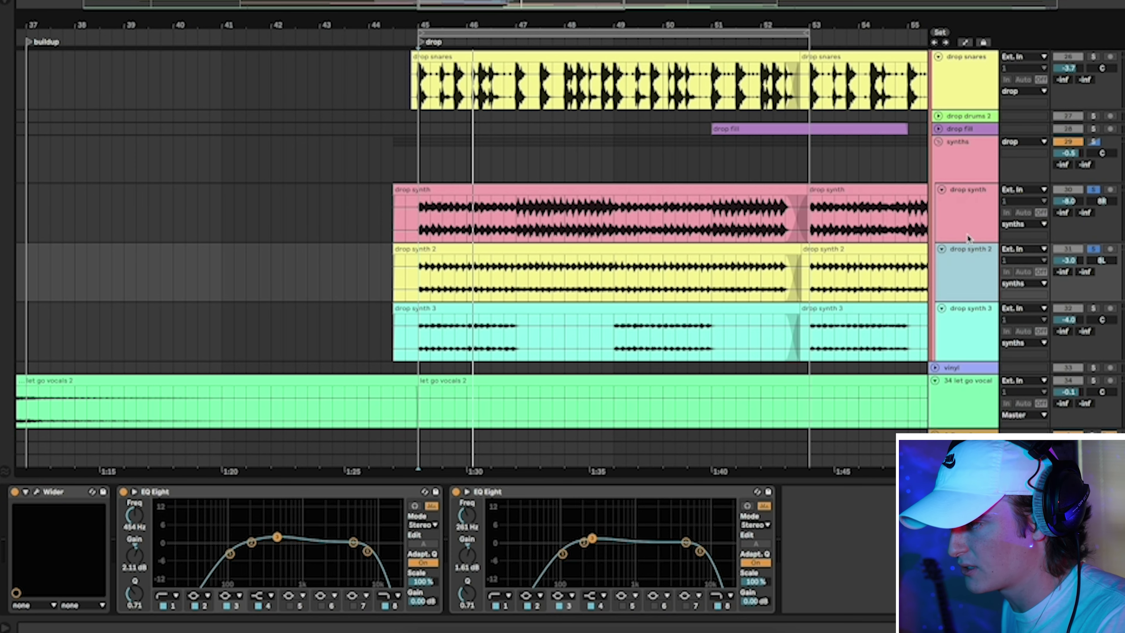
Play the soloed drop synth and drop synth 2 together, view both device chains, and inspect the Wider plugin on drop synth 2
click(968, 238)
key(space)
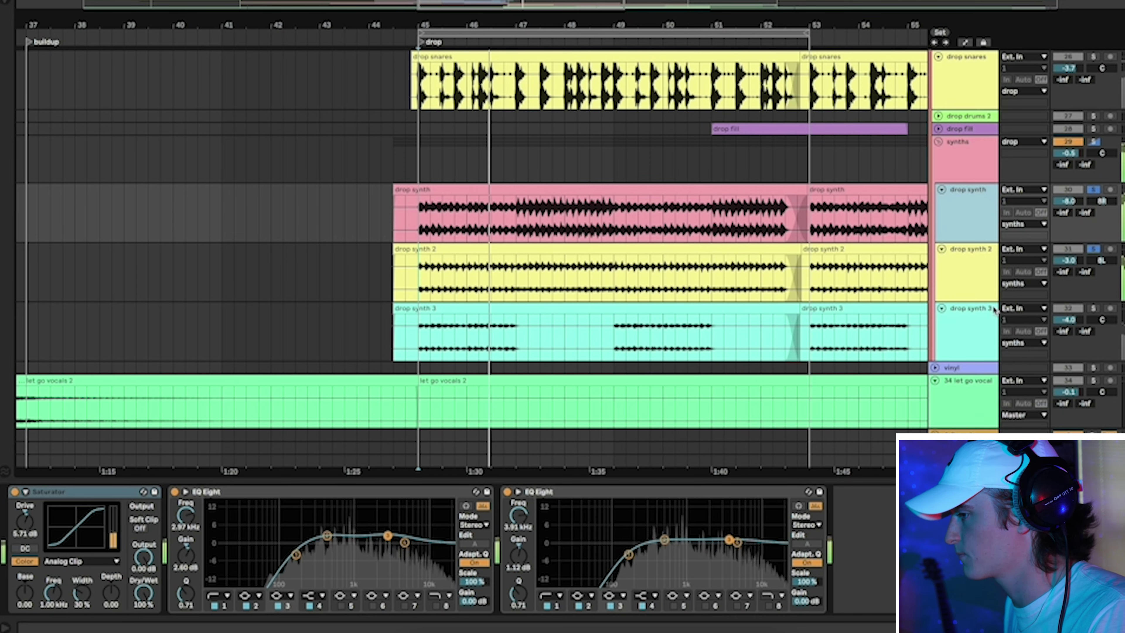
click(950, 277)
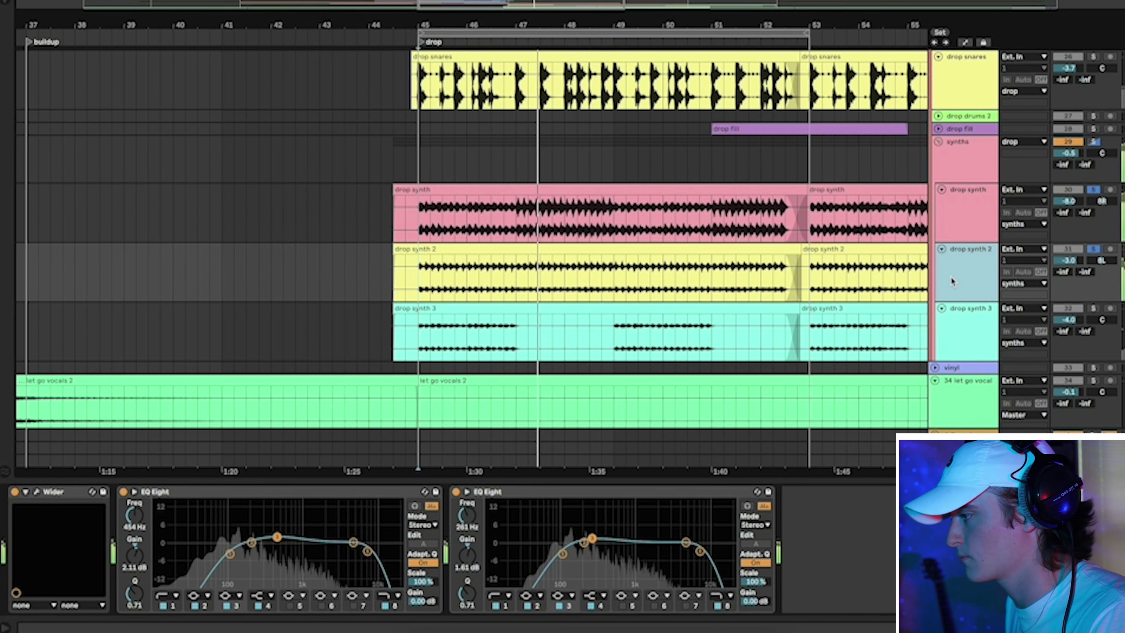
click(36, 491)
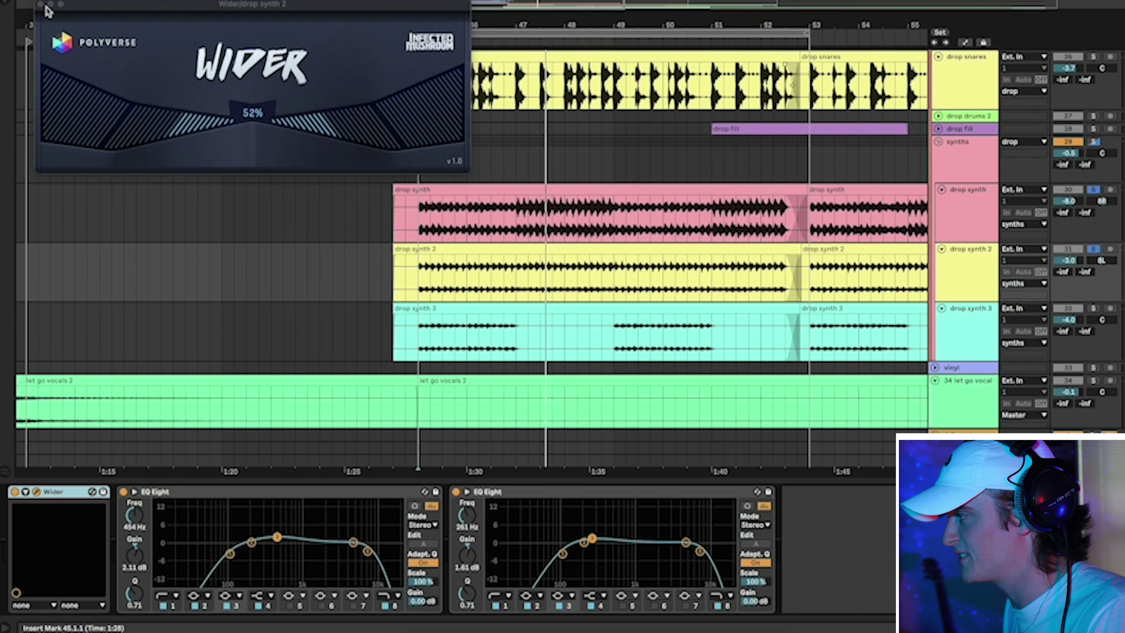
click(40, 4)
Show the drop synth 3 track's EQ Eight devices, add the track to the solo group and play the drop from bar 45
click(979, 327)
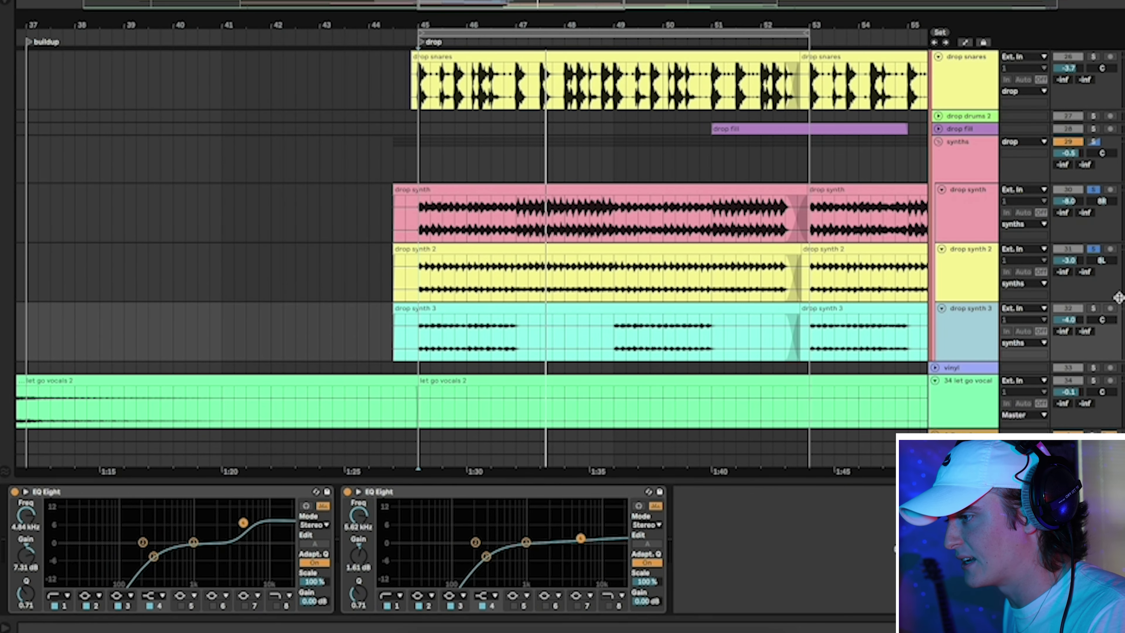
click(1092, 309)
key(space)
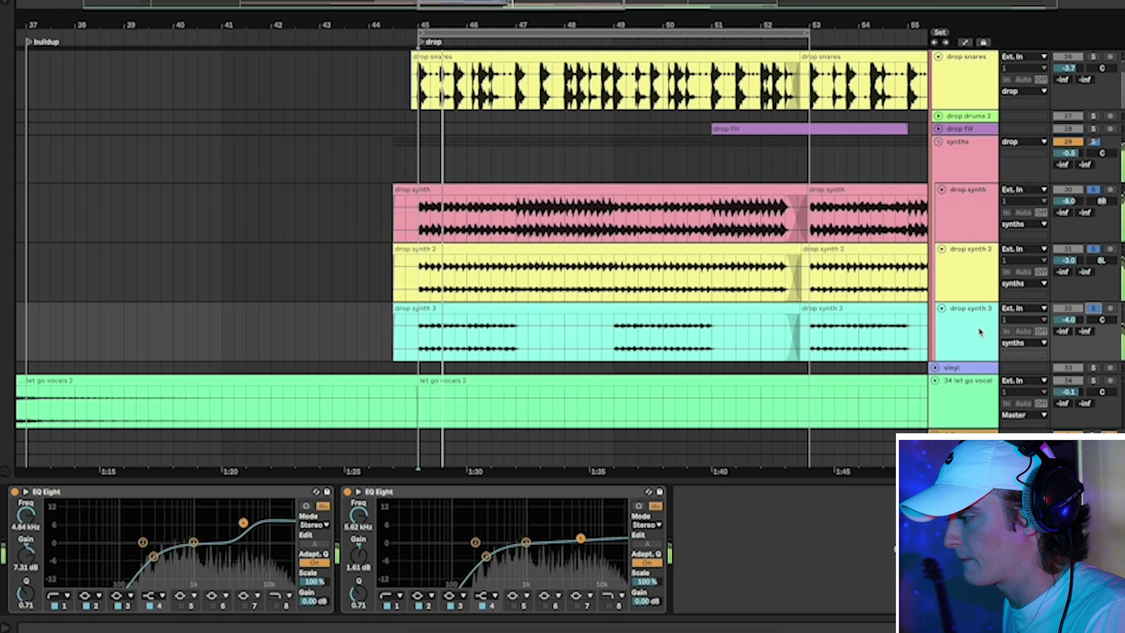
Show the drop snares track's device chain through to the Glue Compressor, solo the track too and play the drop
scroll(885, 337, up, 5)
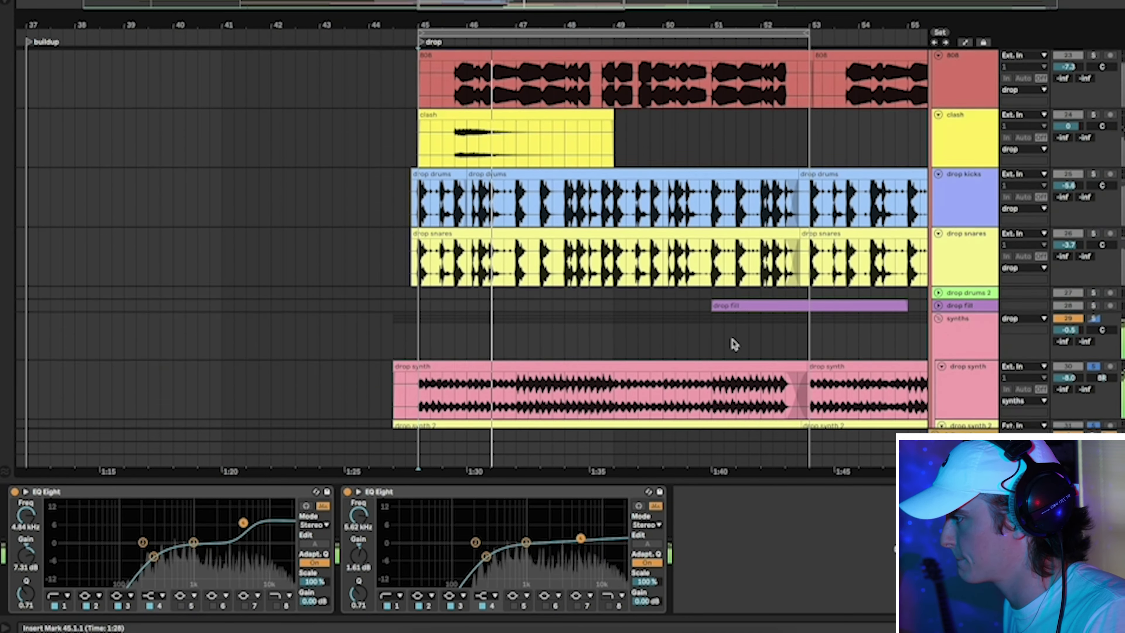
click(953, 257)
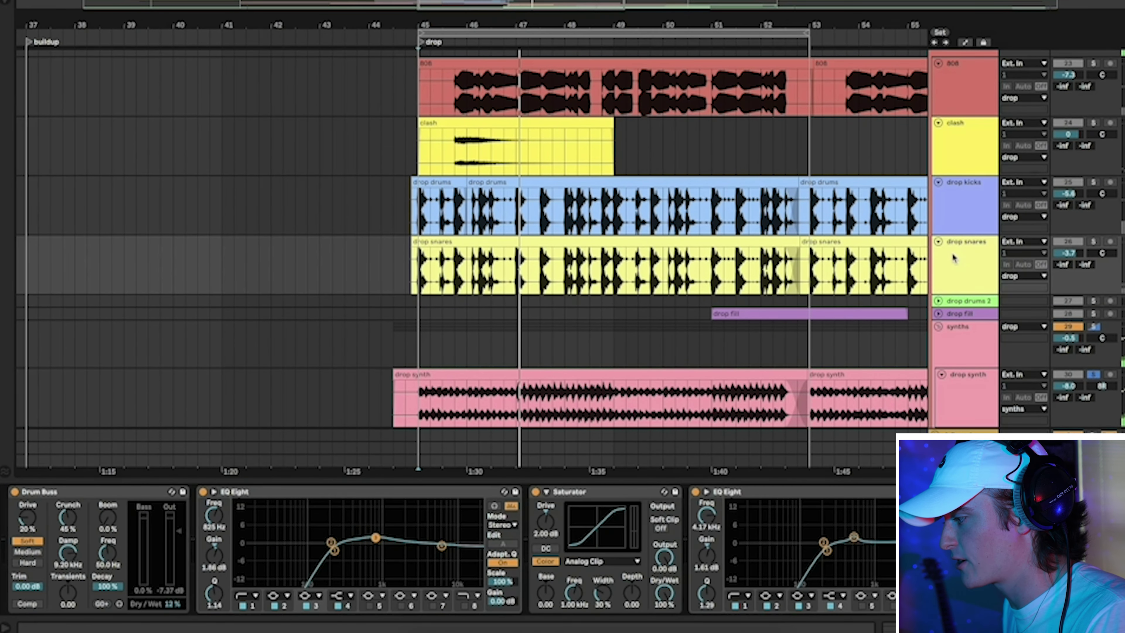
click(591, 492)
scroll(563, 549, right, 3)
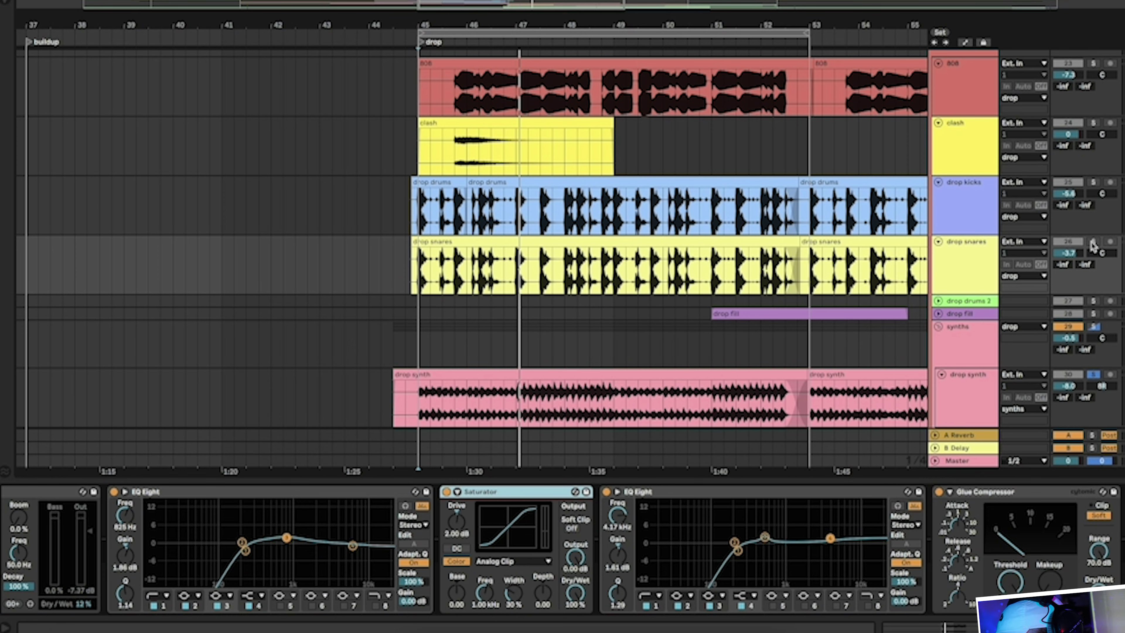
key(space)
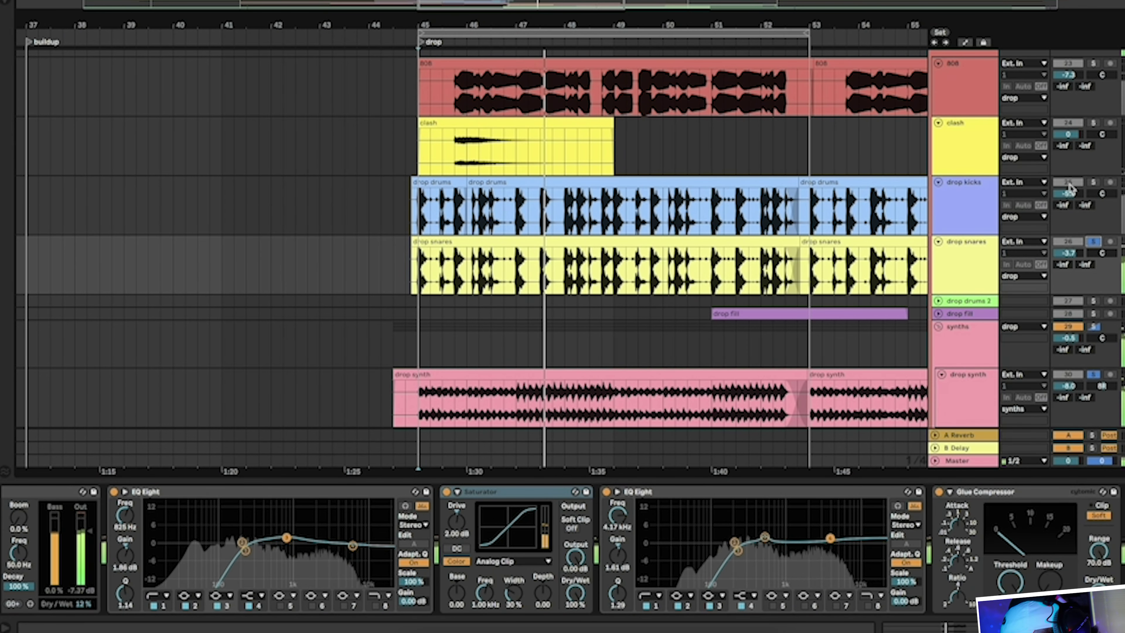
Show the drop kicks track's EQ Eight and Glue Compressor, solo it with the snares and synths, and play the drop
click(957, 208)
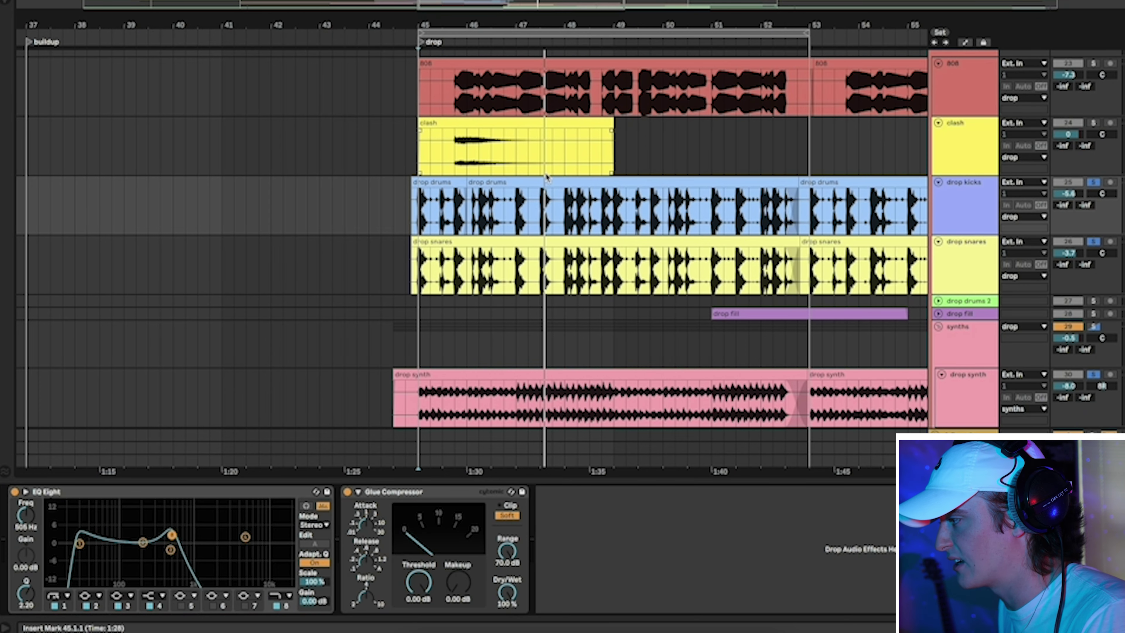
scroll(546, 177, up, 1)
key(space)
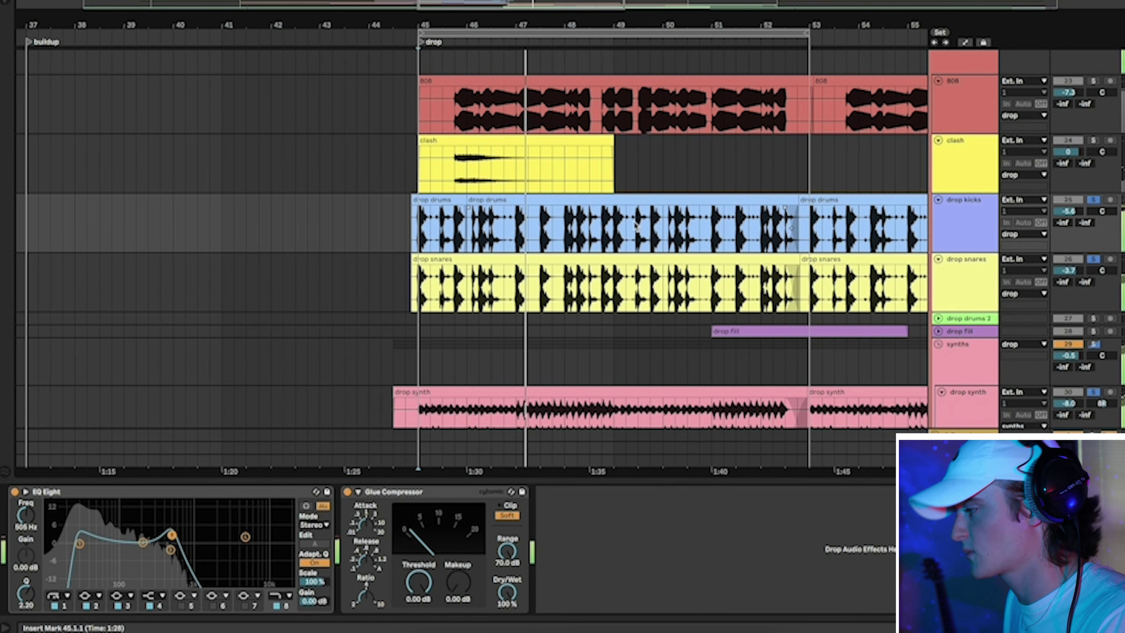
Add the clash and 808 tracks to the solo group, show their devices, and play the drop from position 44.3
click(966, 161)
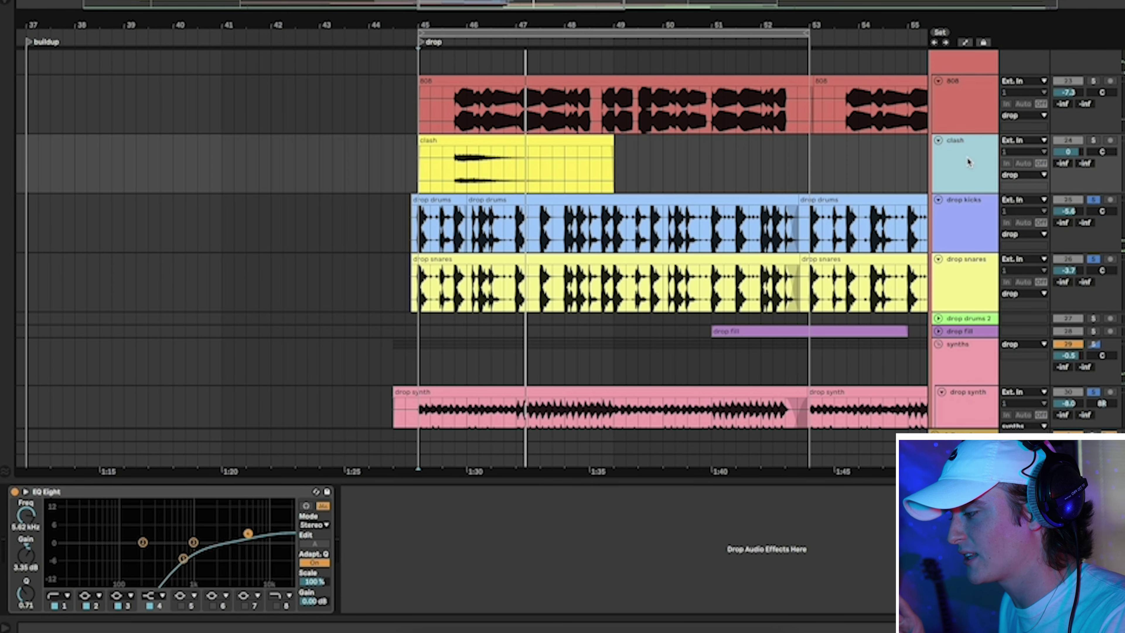
click(1093, 141)
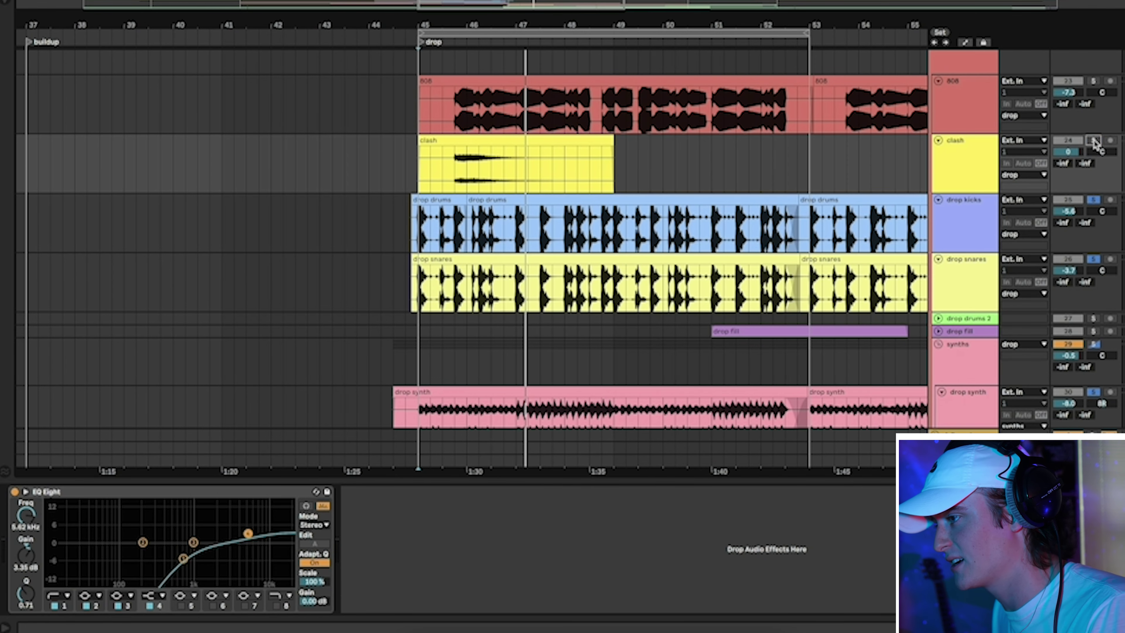
click(1093, 81)
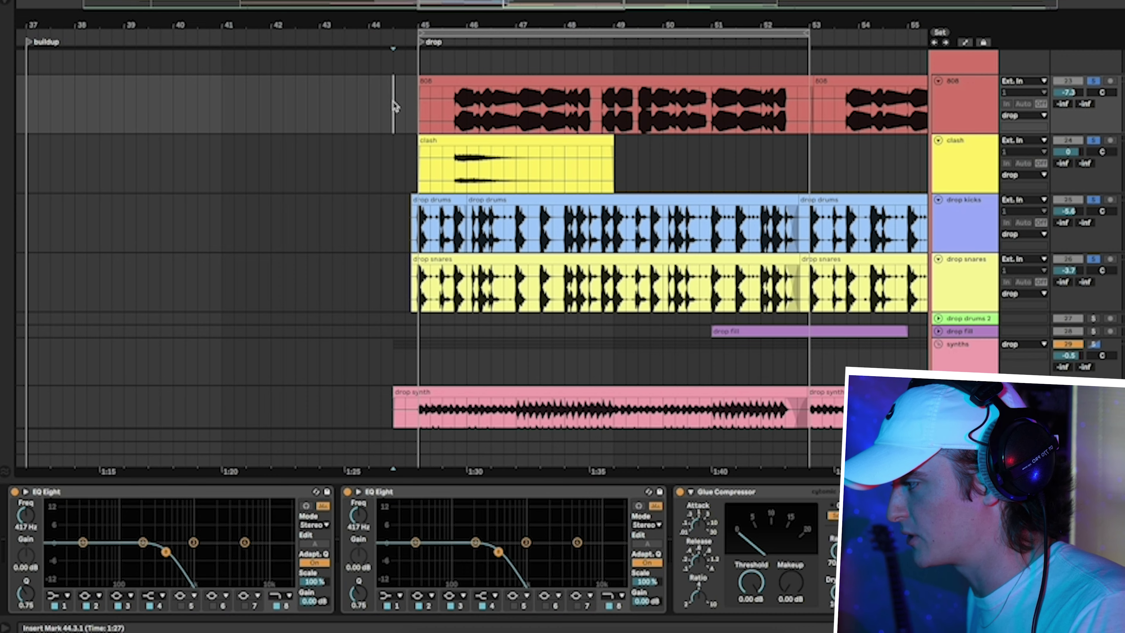
key(space)
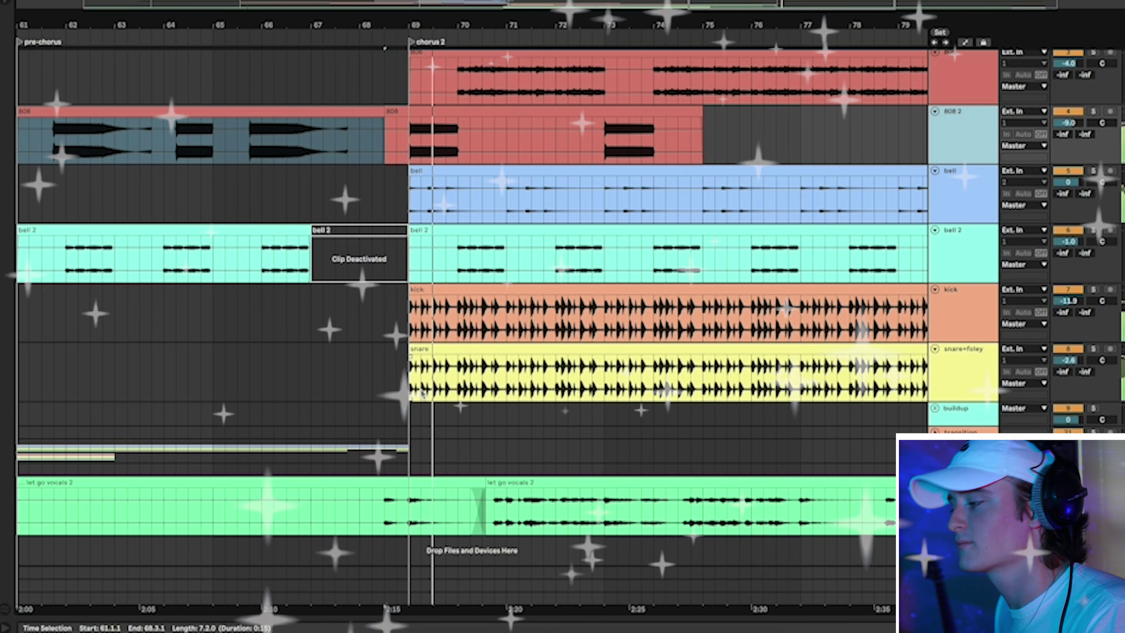
scroll(422, 393, up, 3)
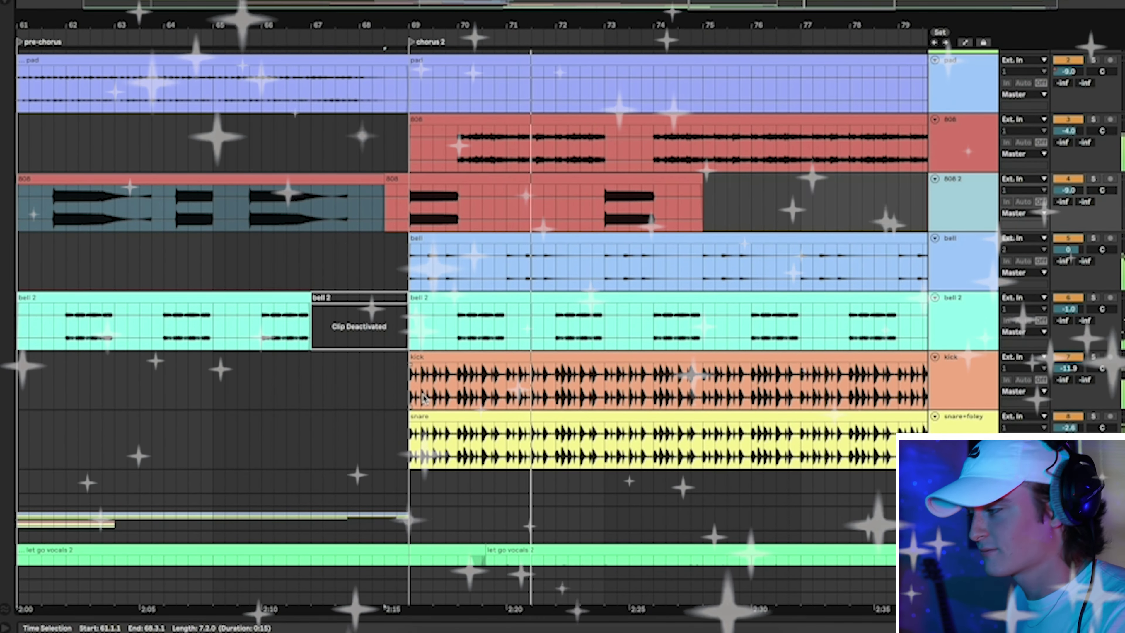
scroll(618, 313, down, 3)
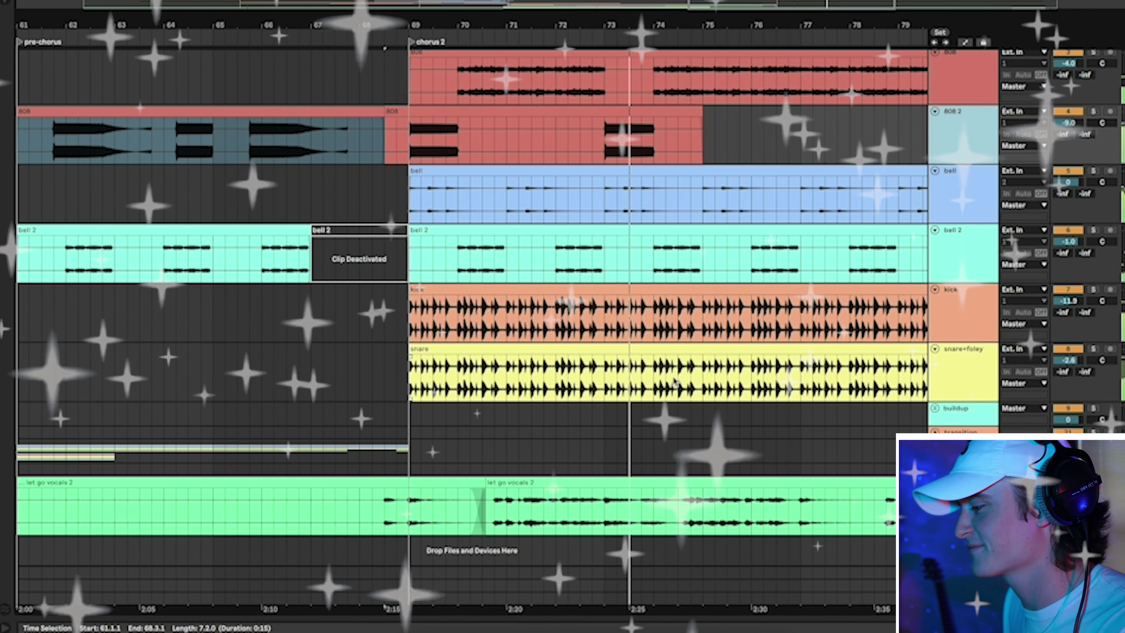
drag(743, 24, 589, 14)
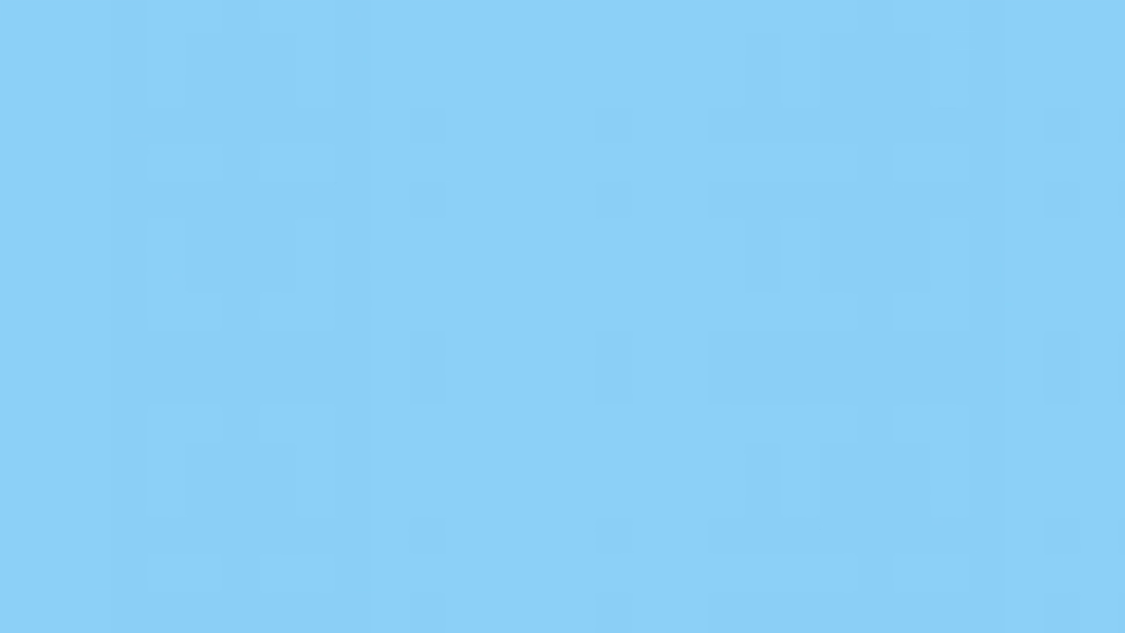